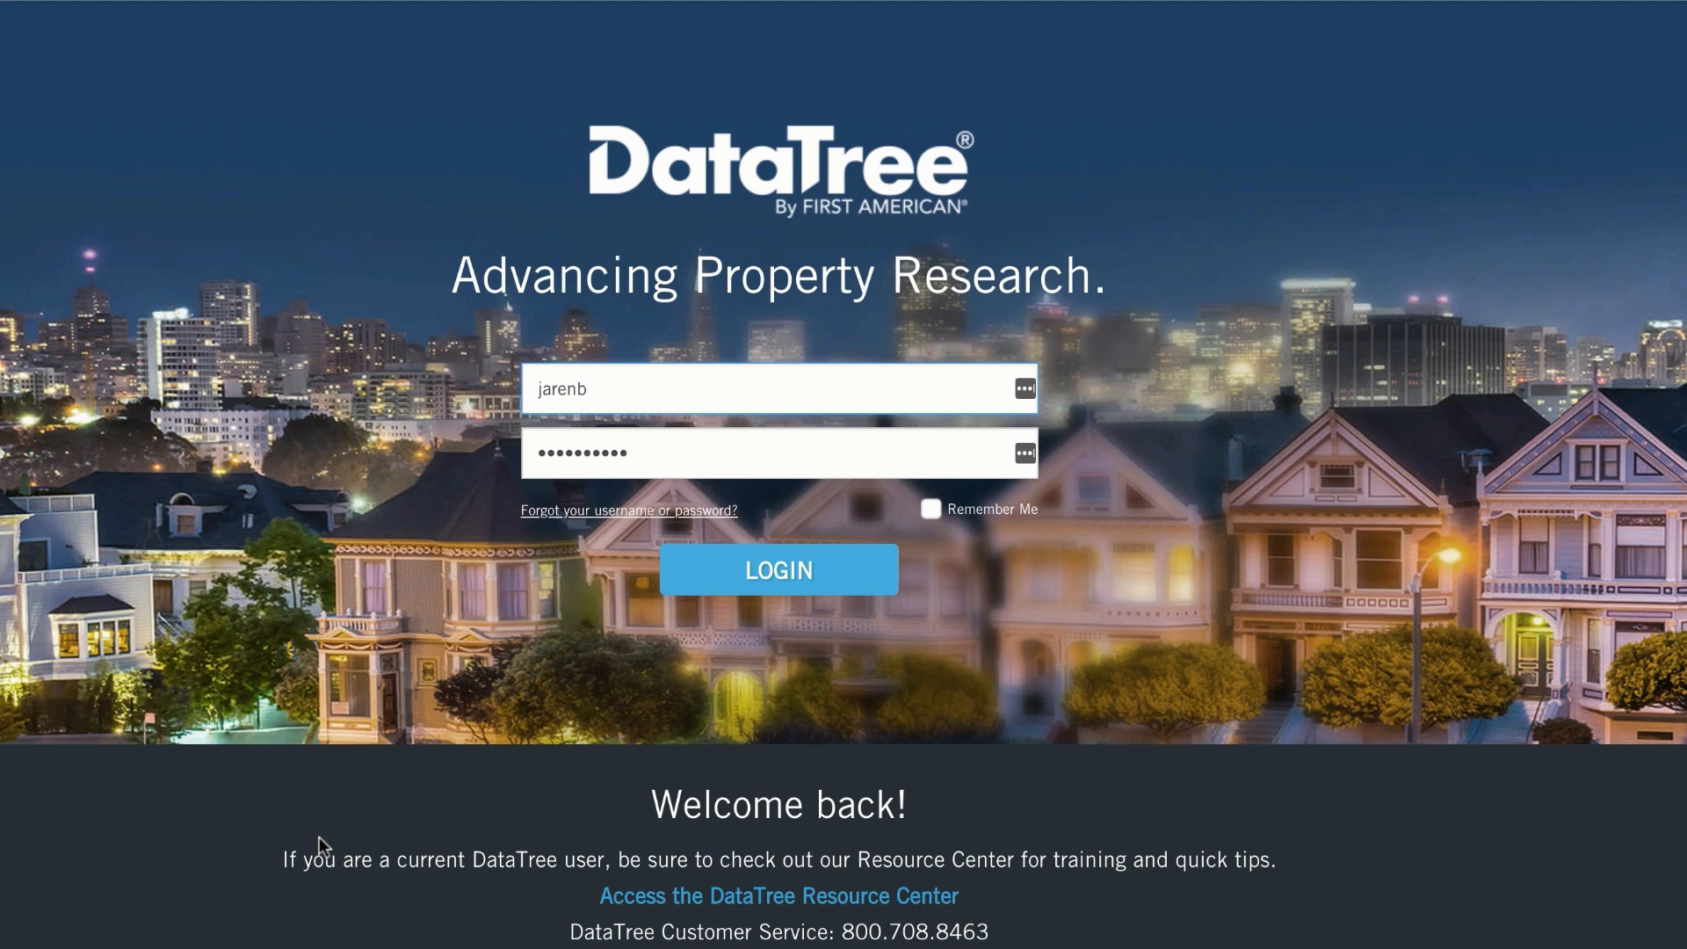
Step: Log in to DataTree and search by address for the subject property in New Carlisle, Indiana
left_click(780, 588)
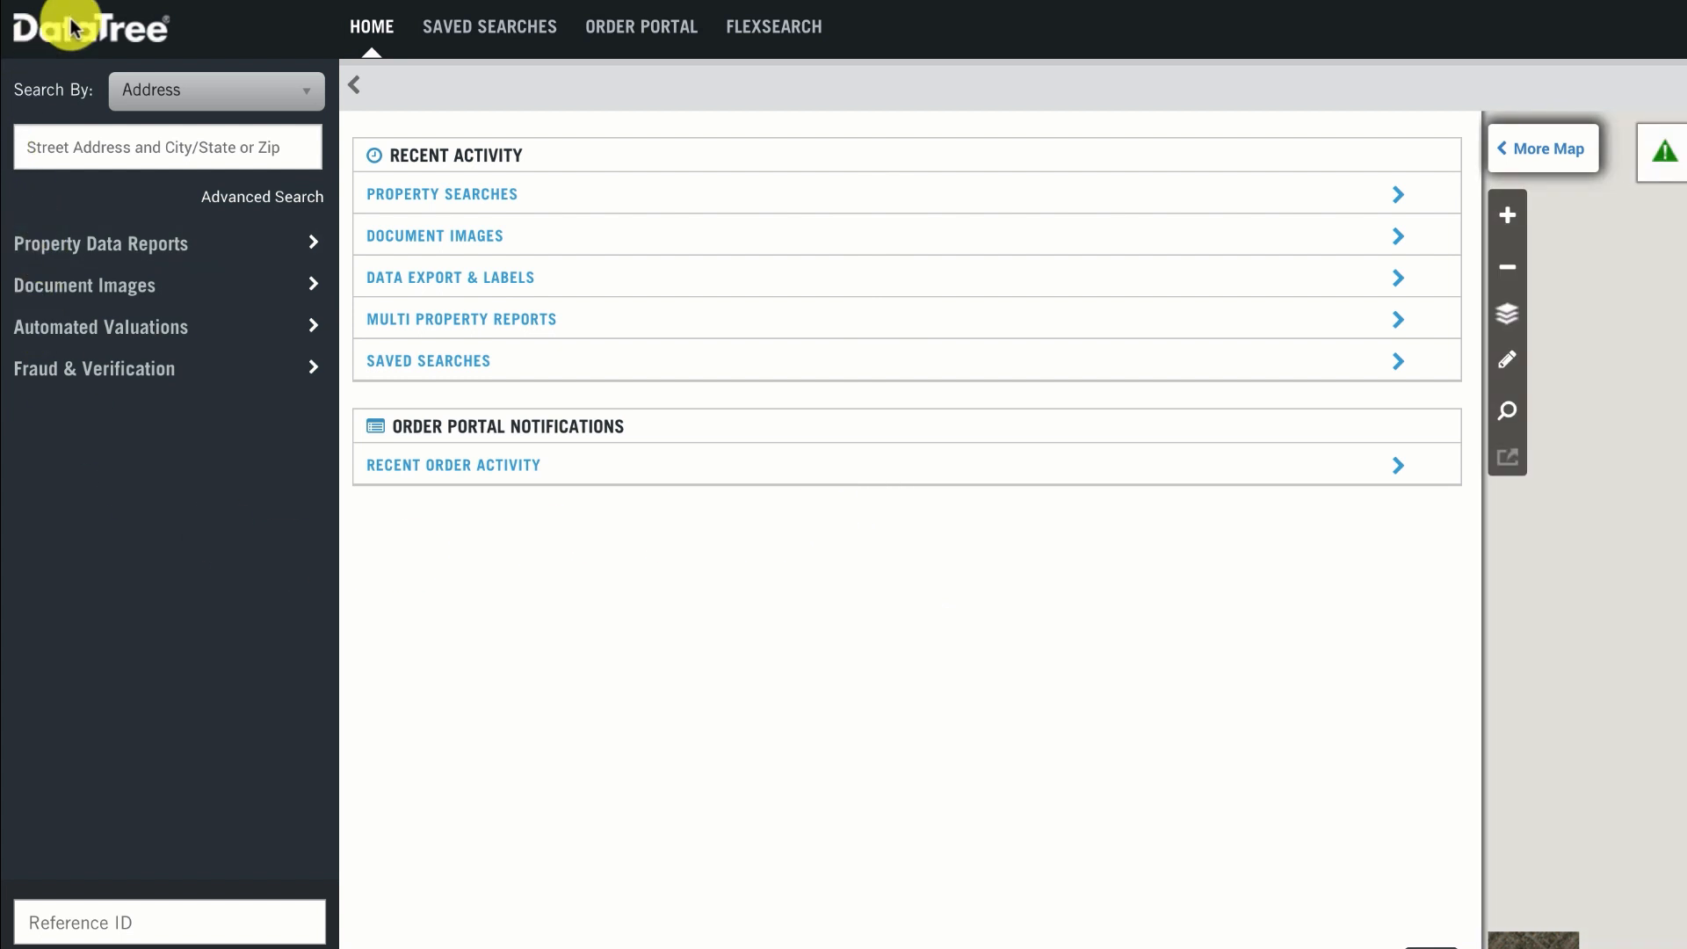
left_click(241, 97)
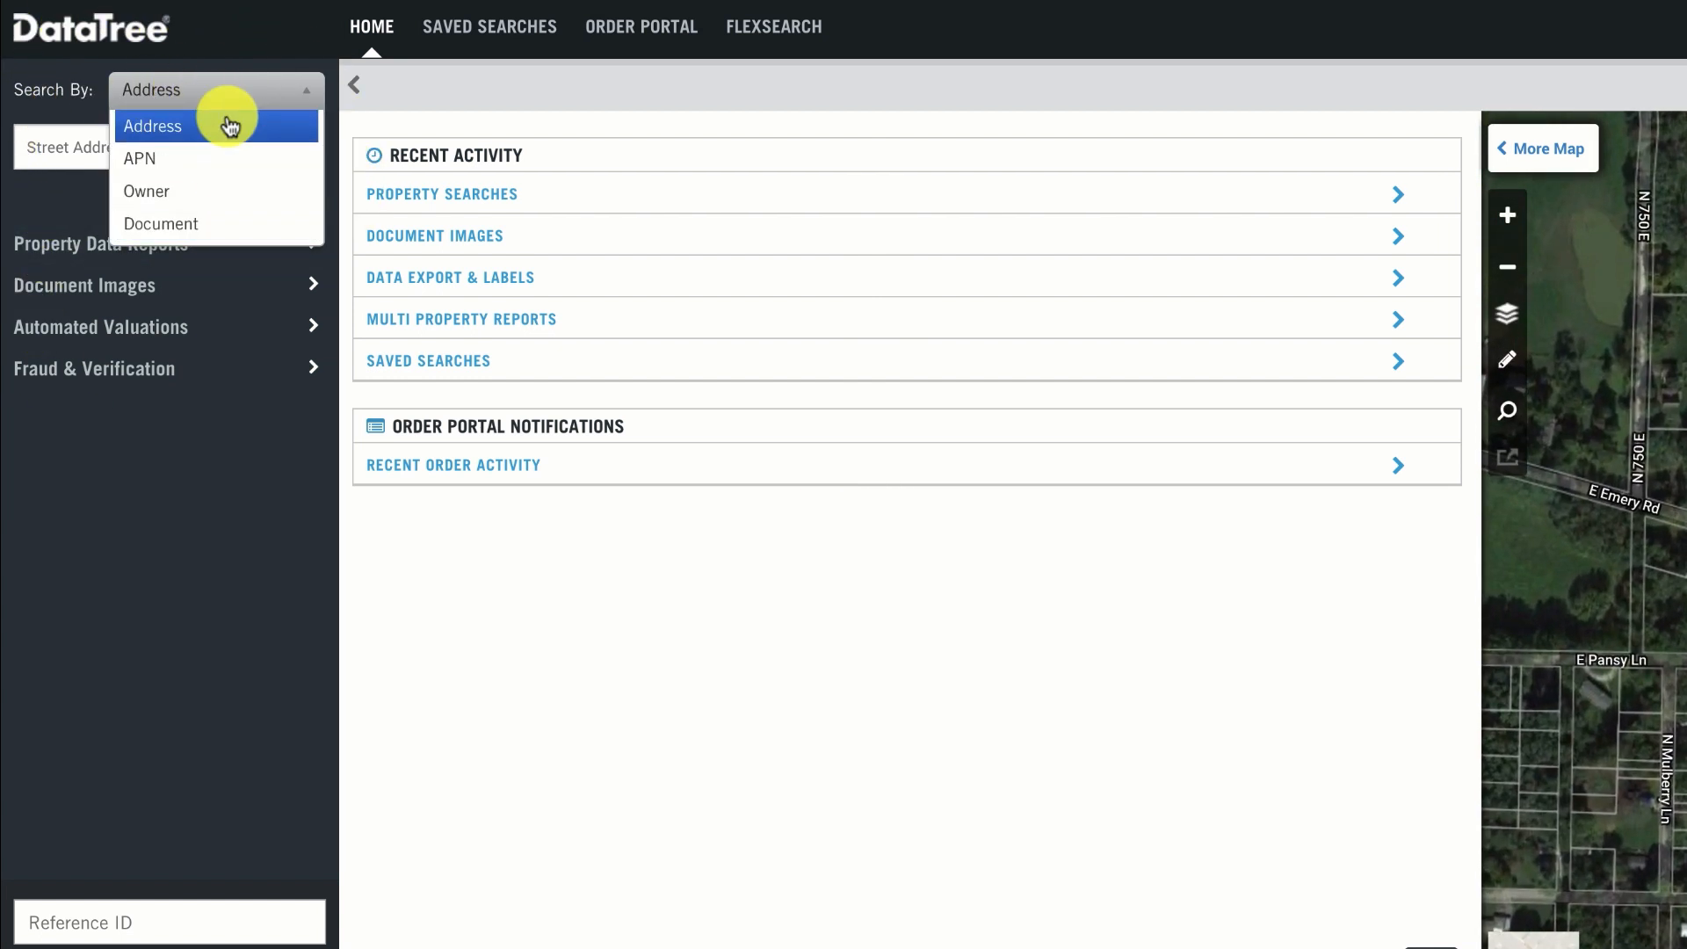
left_click(230, 127)
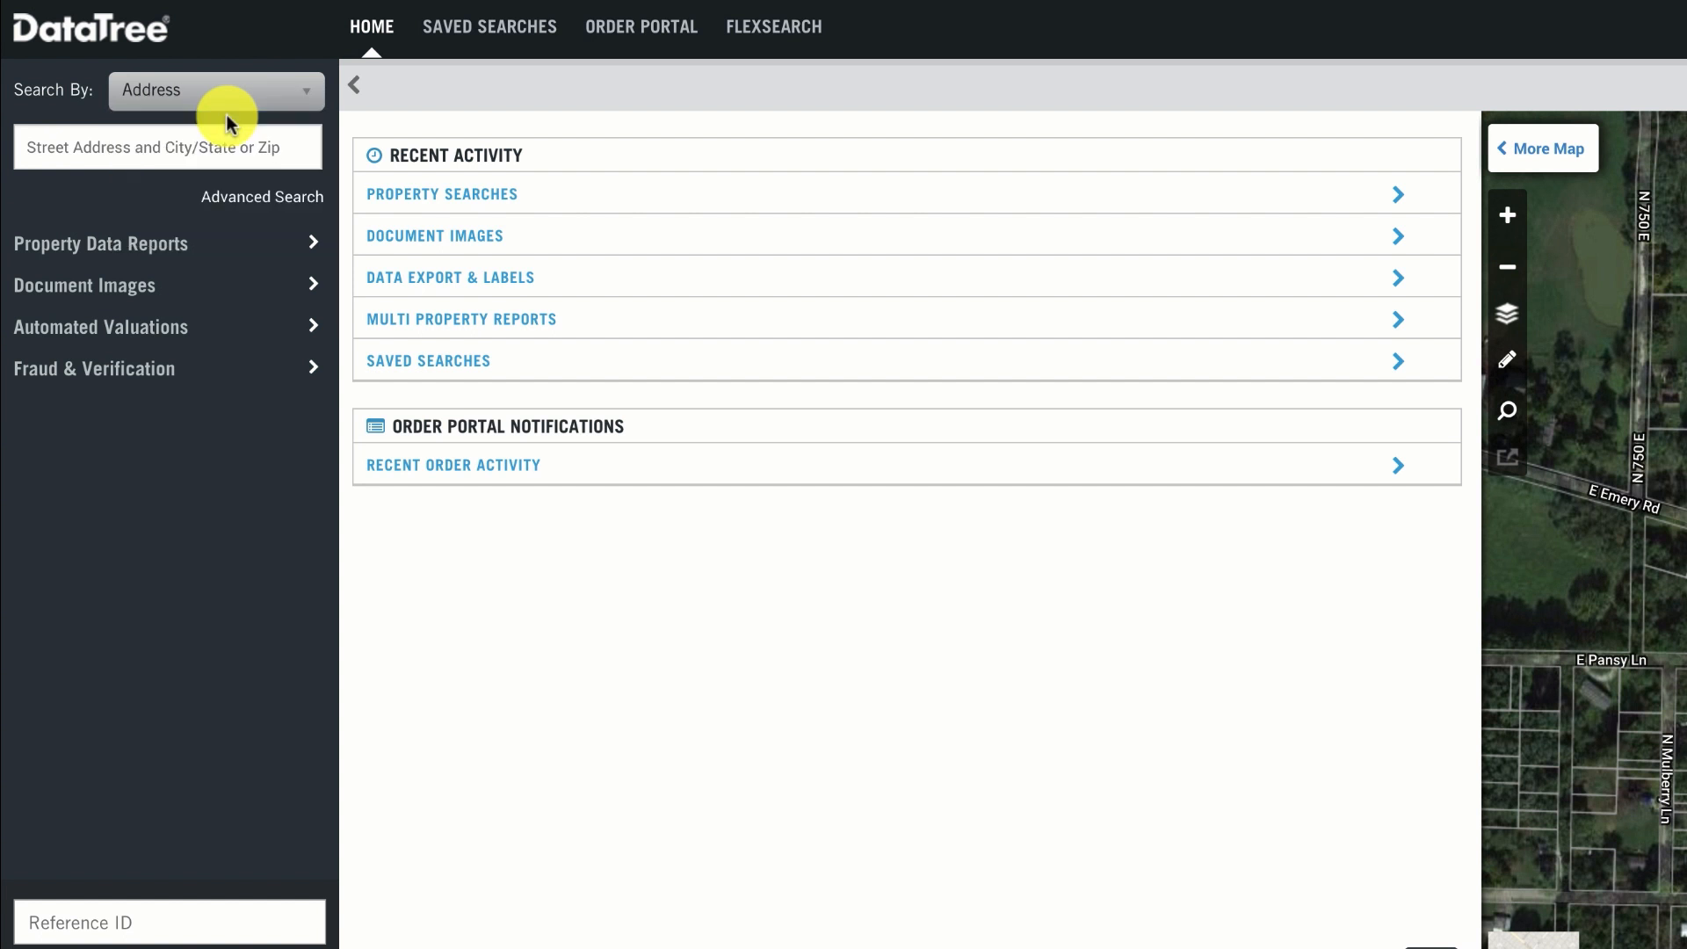
left_click(213, 146)
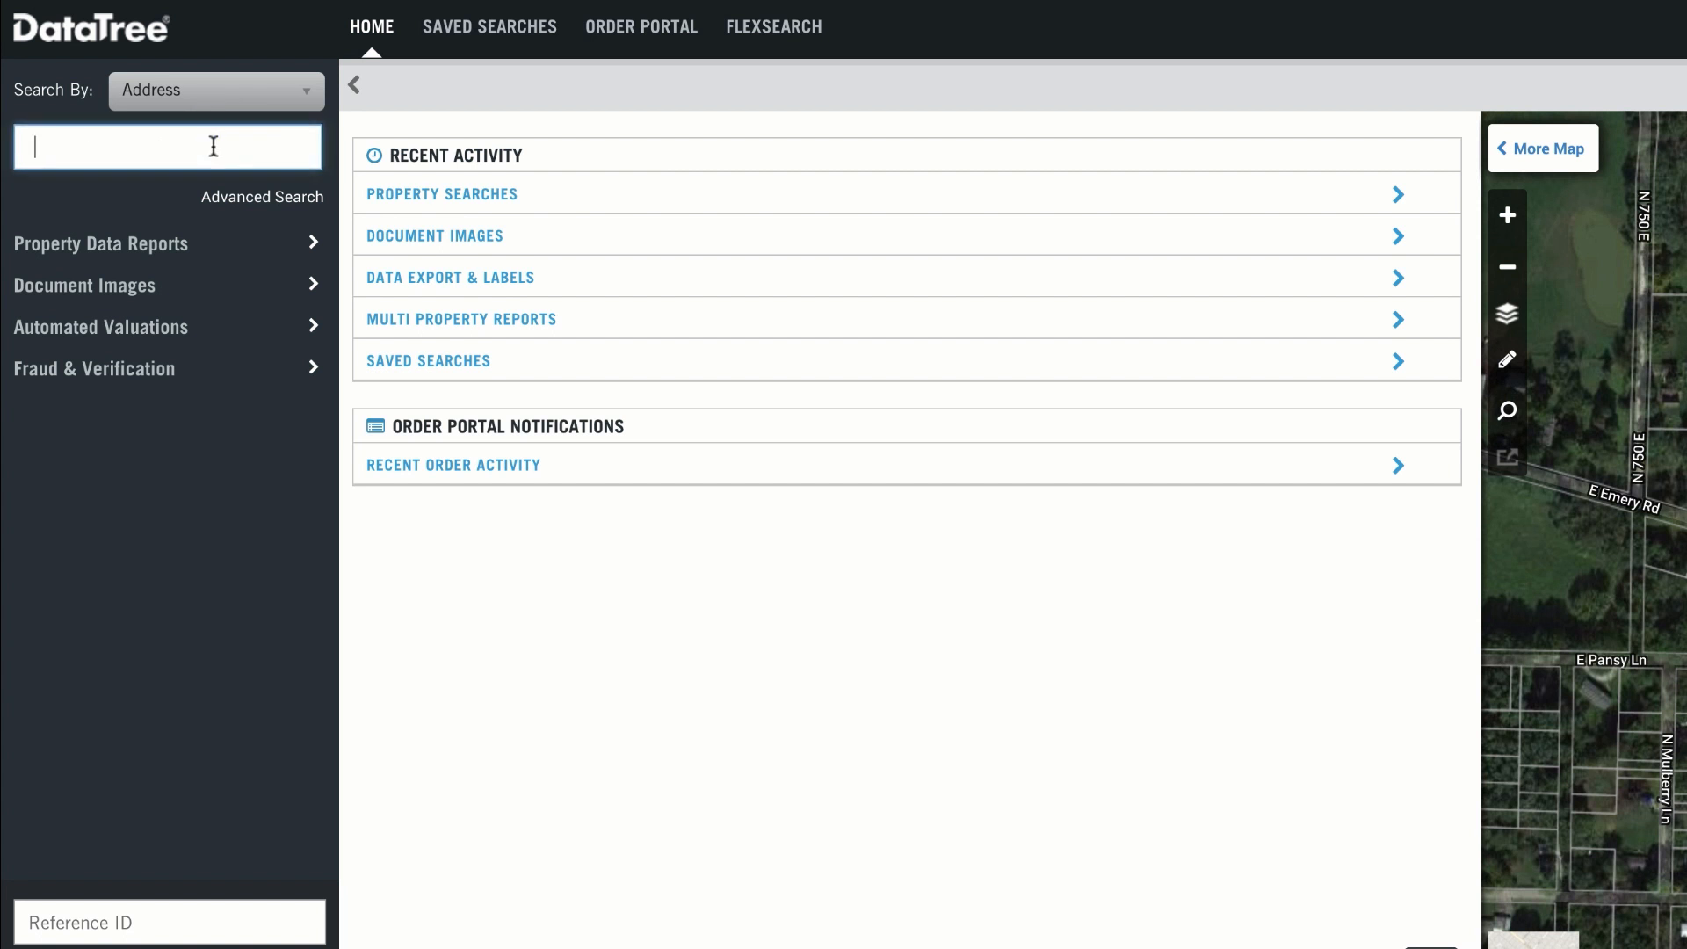
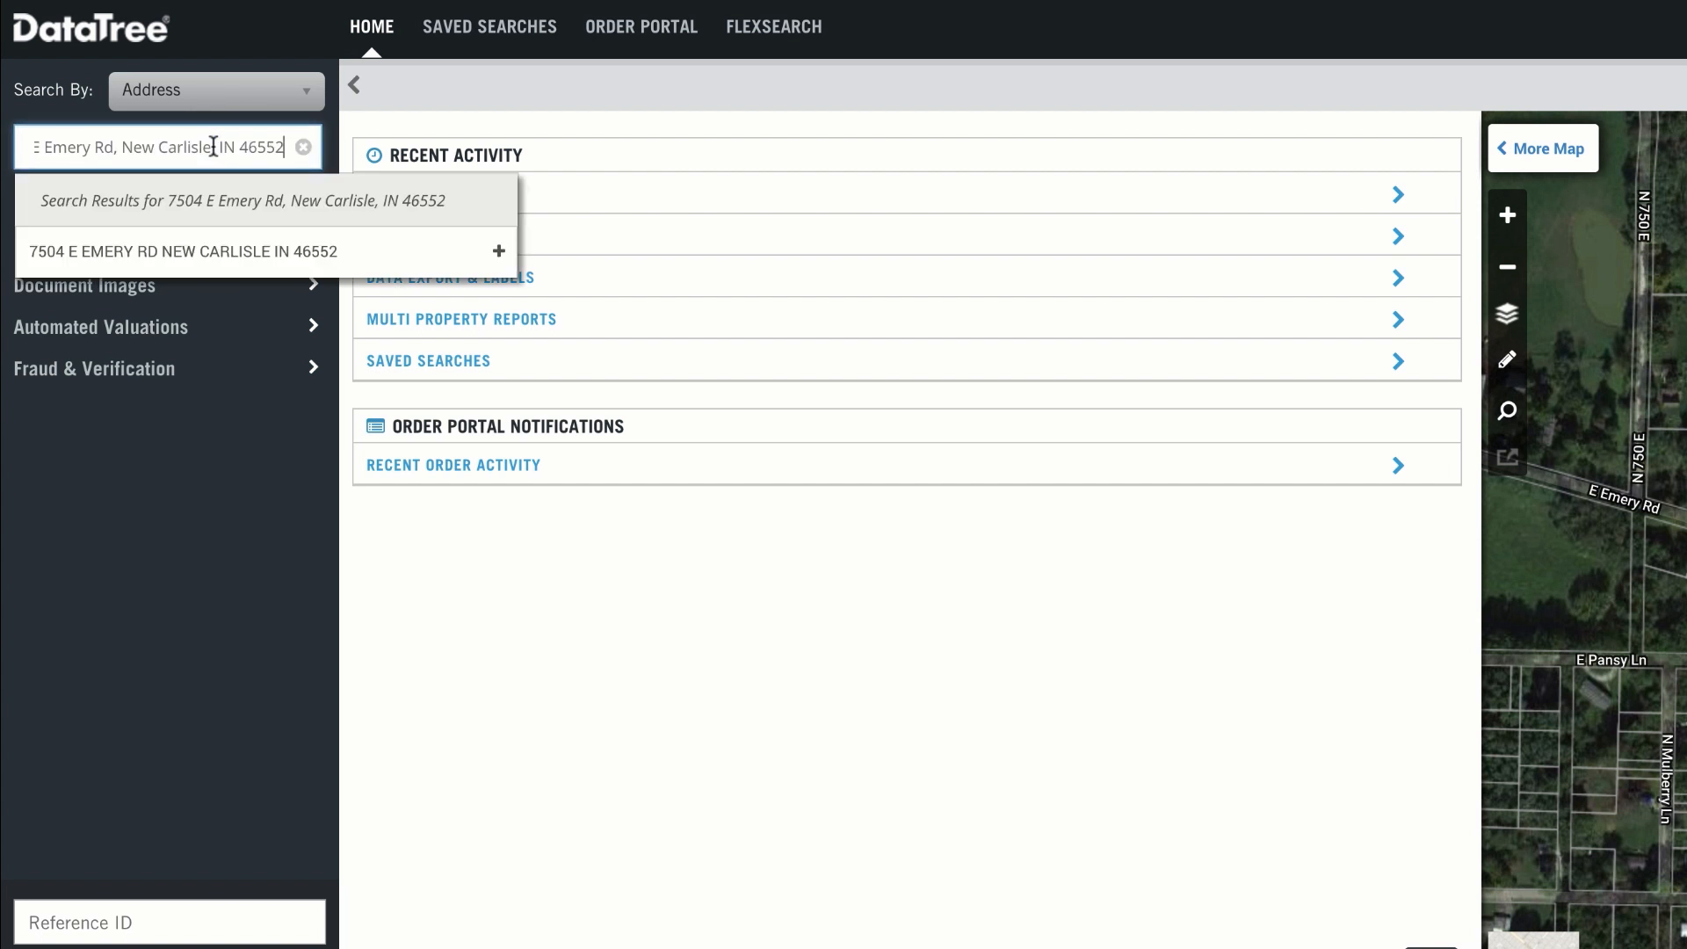
key("Return")
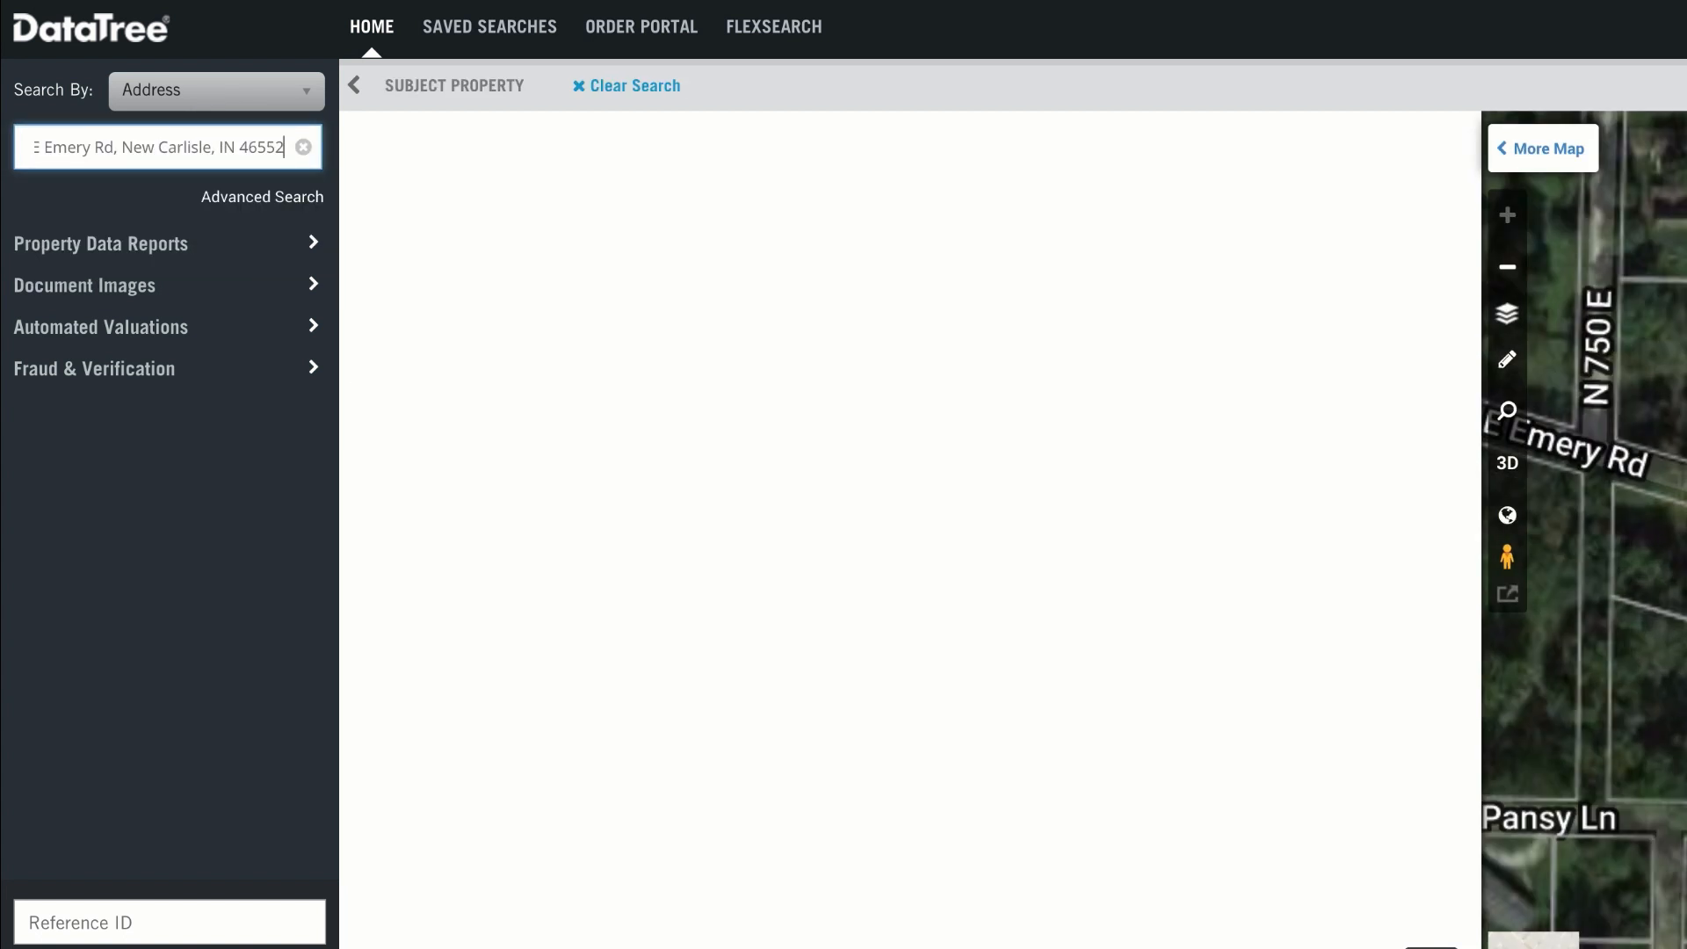
Step: Expand the map, widen it to the surrounding Hudson Lake area and view the subject property marker's summary
left_click(1544, 148)
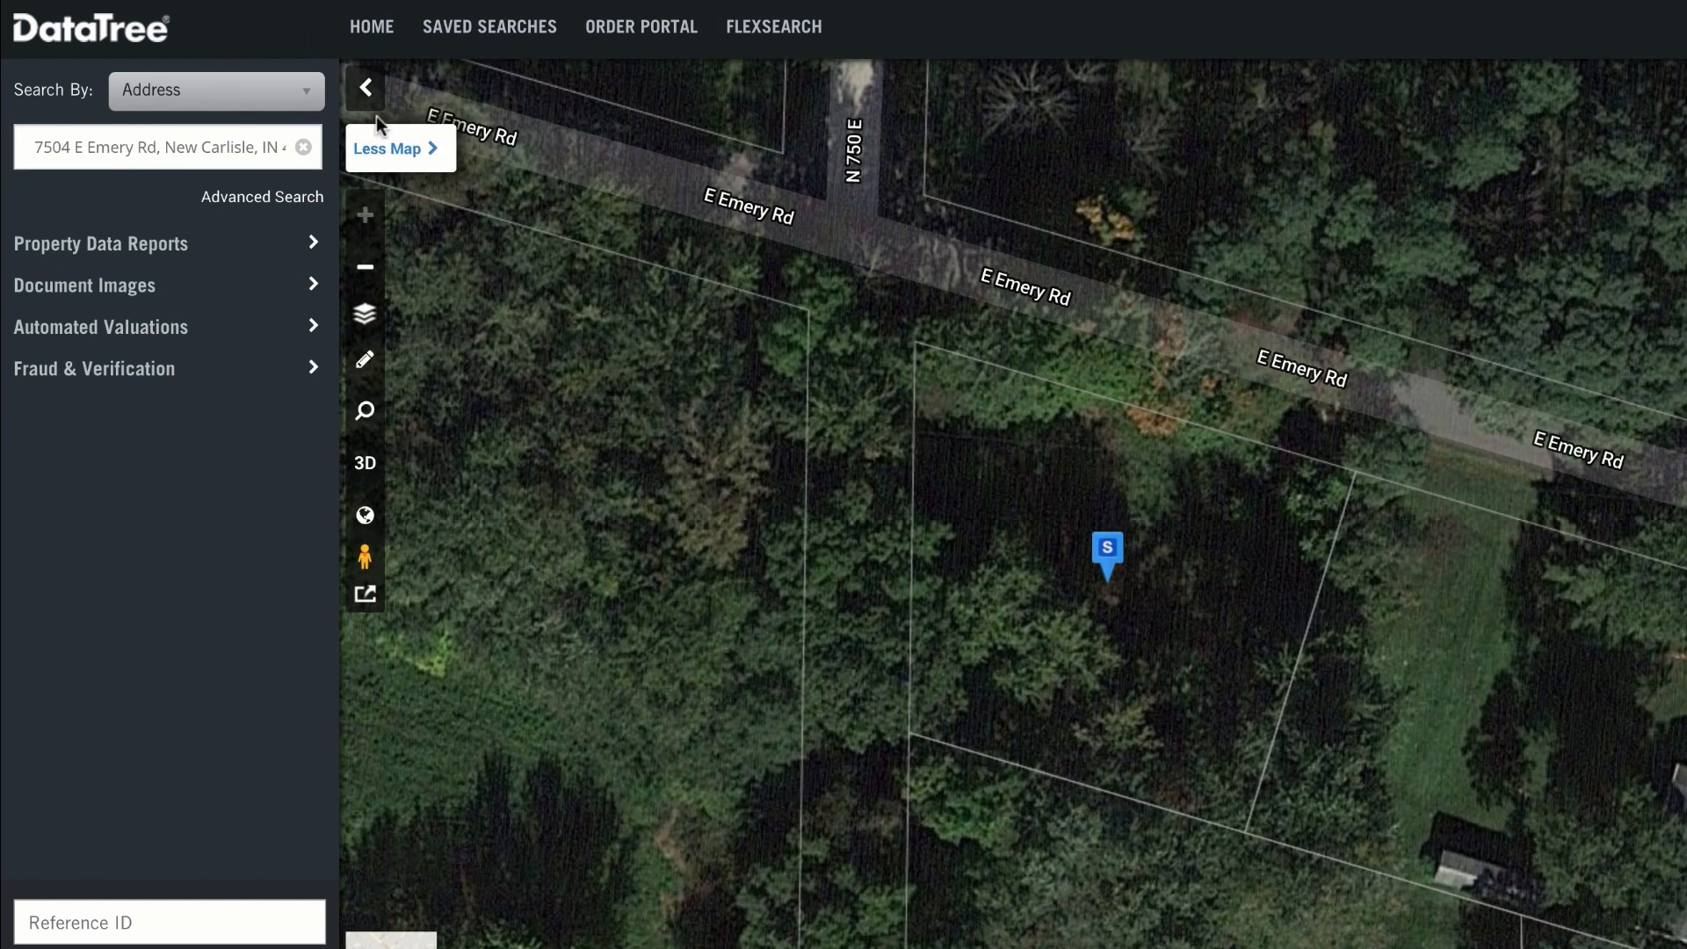
left_click(363, 271)
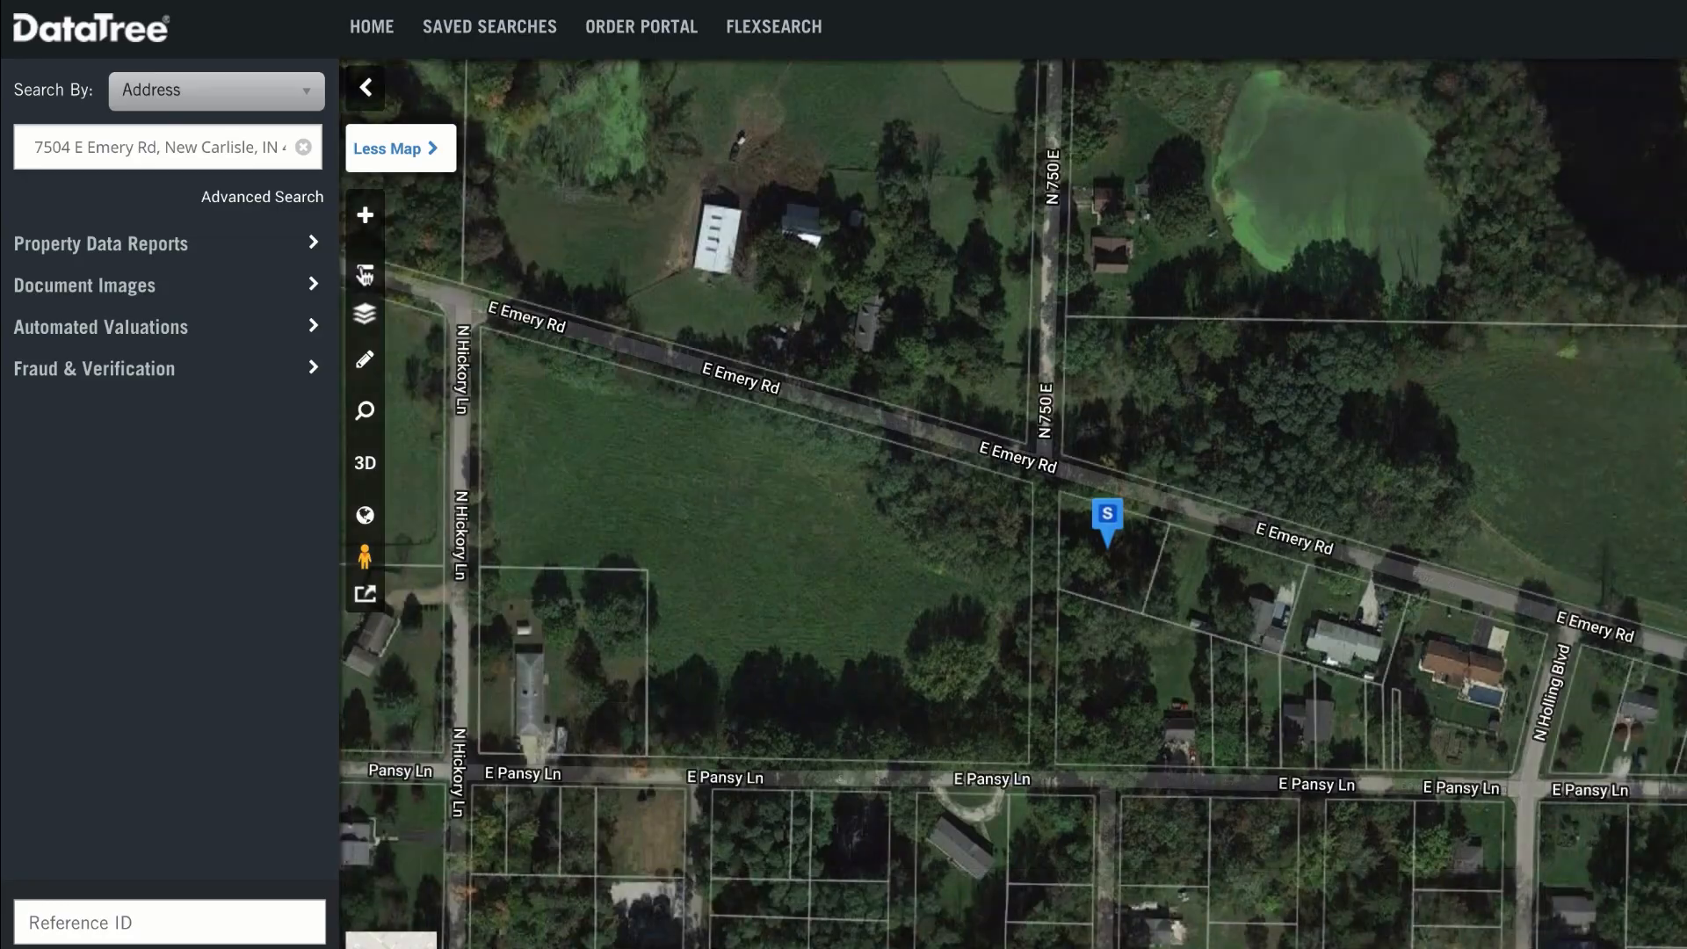
left_click(364, 276)
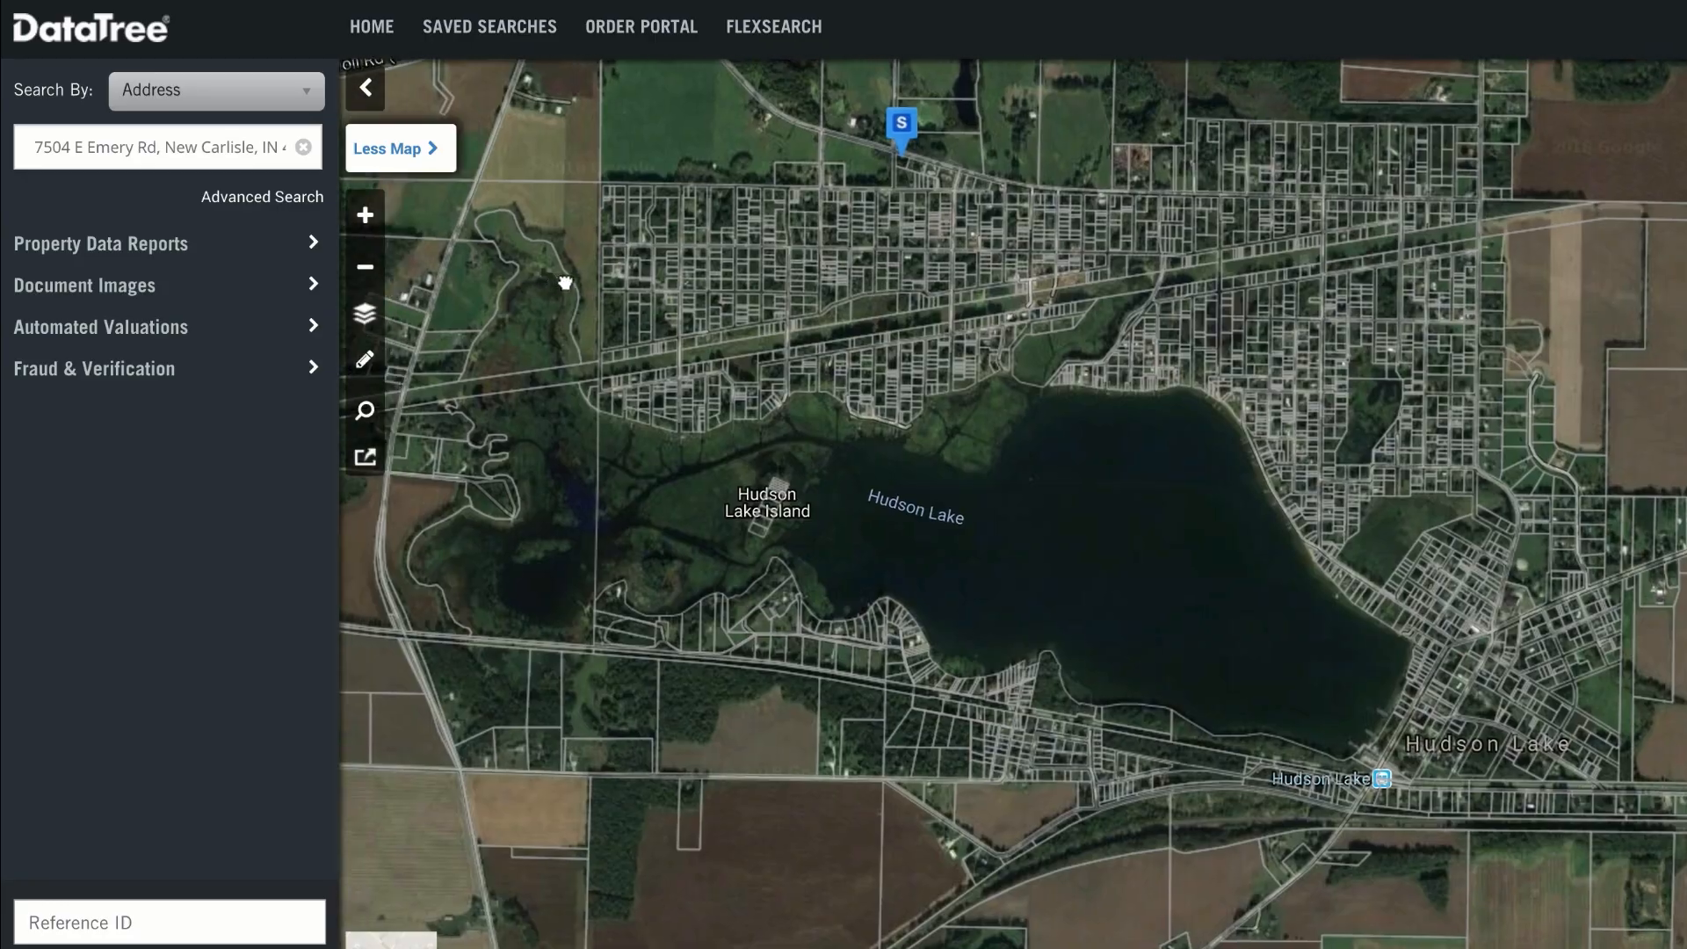
left_click_drag(565, 283, 603, 287)
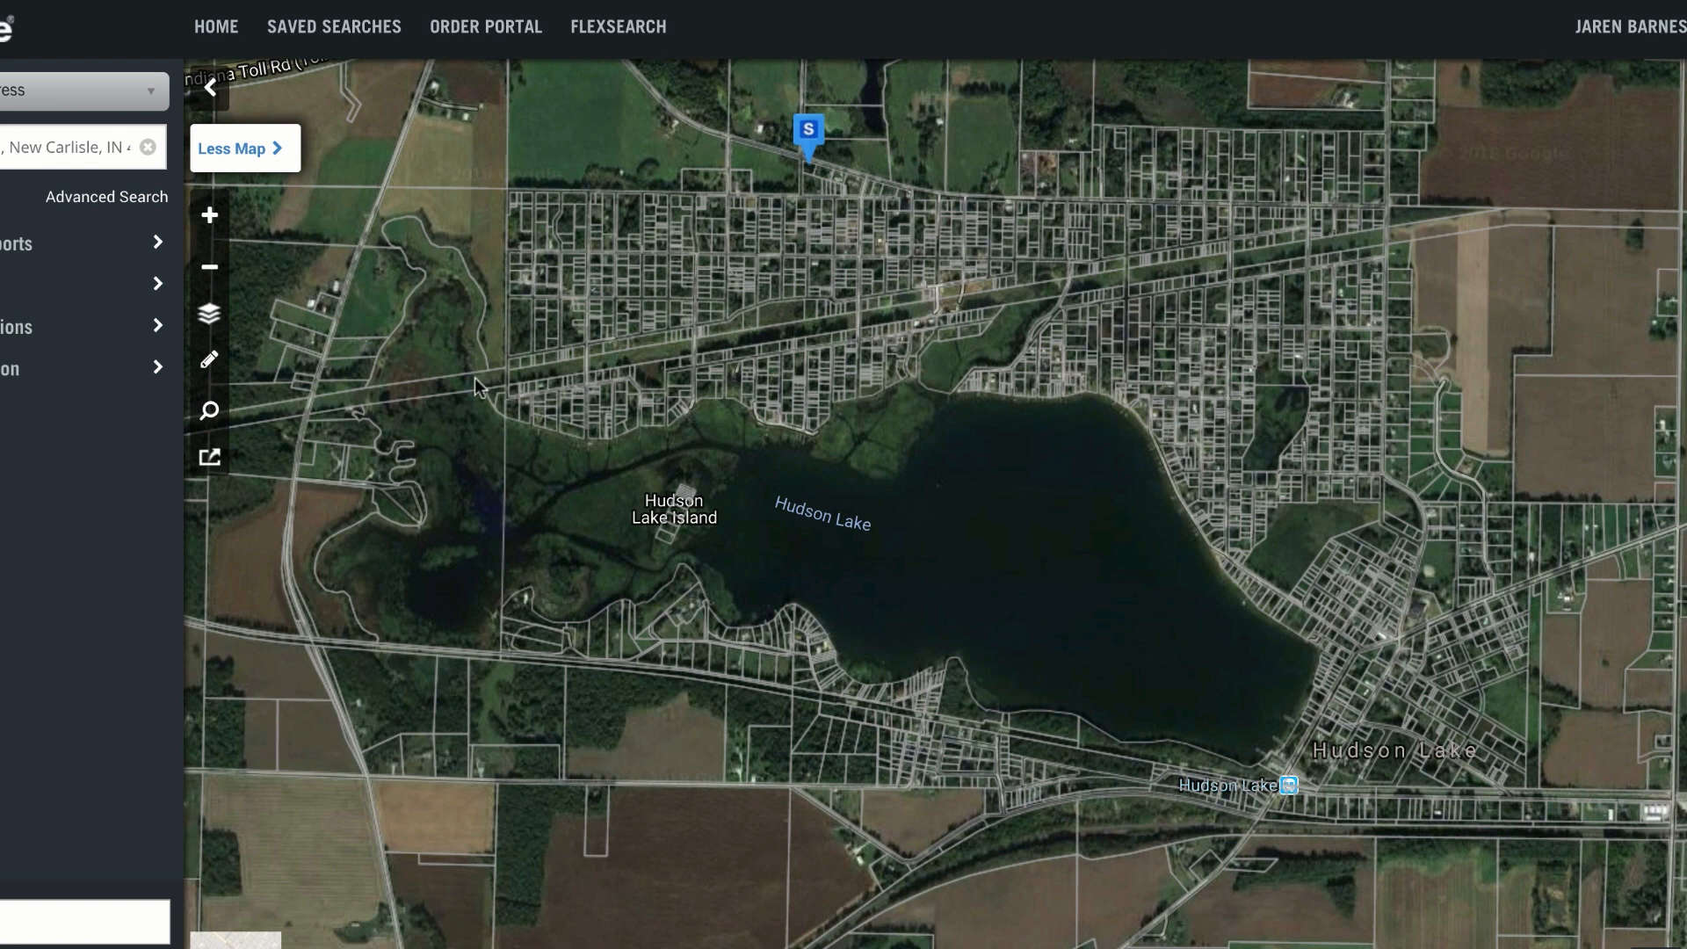
left_click(809, 132)
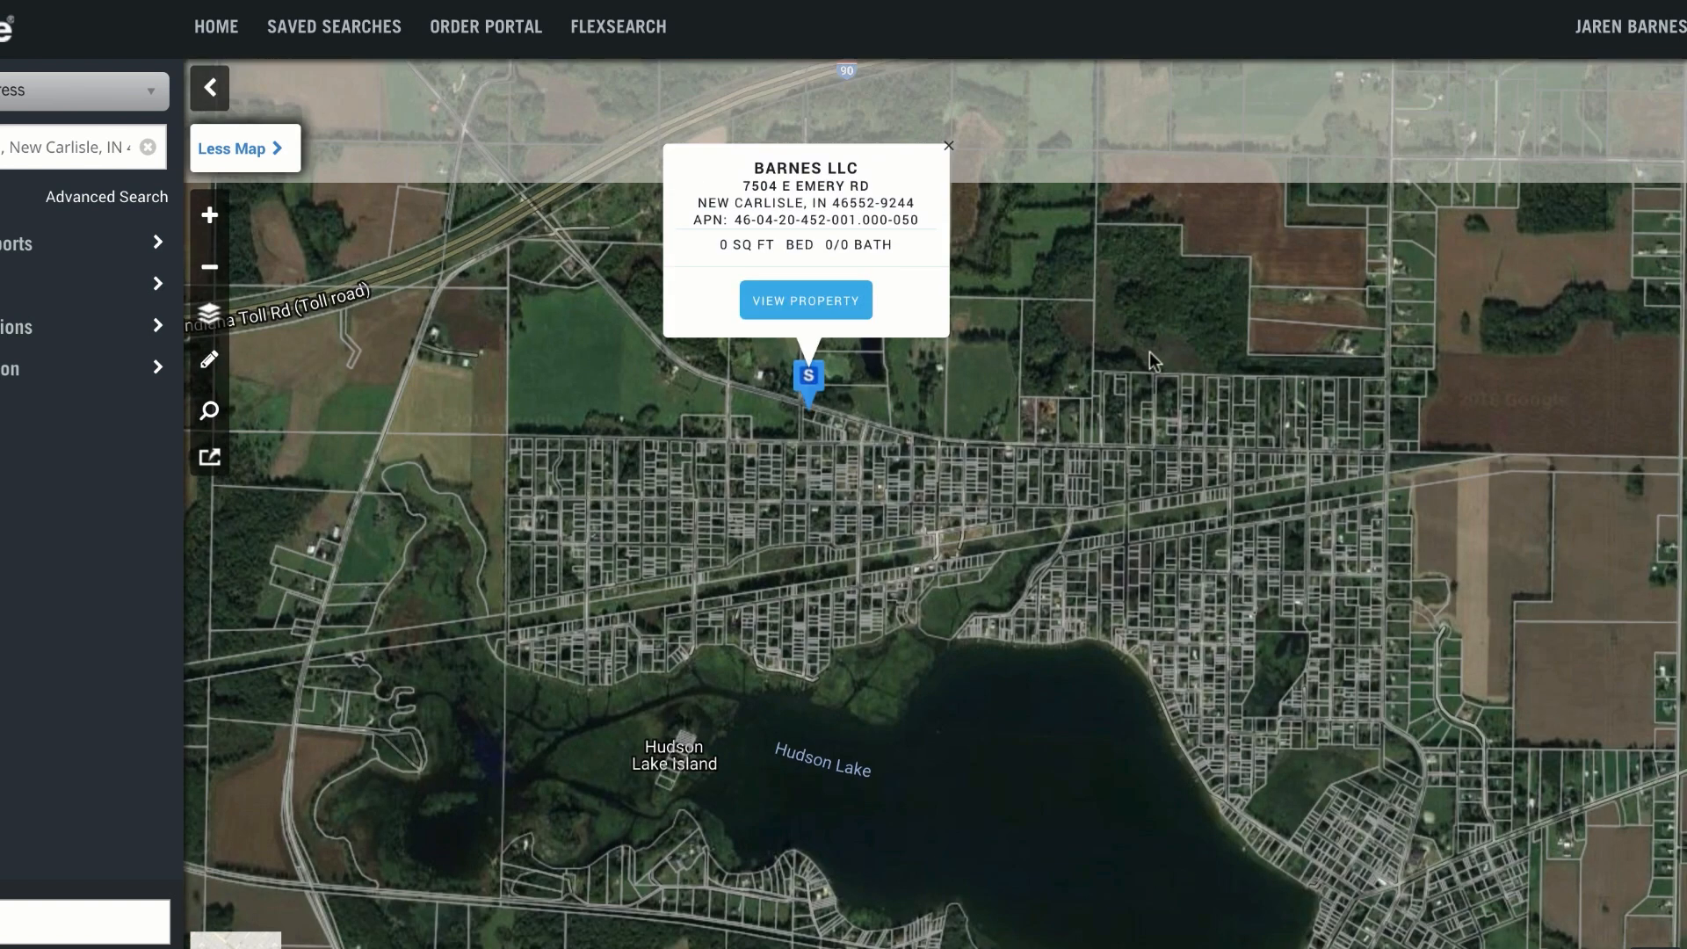
Step: Draw a polygon search area around Hudson Lake and its surrounding parcels, and apply it as the map shape
mouse_move(682, 606)
left_mouse_down()
mouse_move(739, 298)
mouse_move(712, 301)
left_mouse_up()
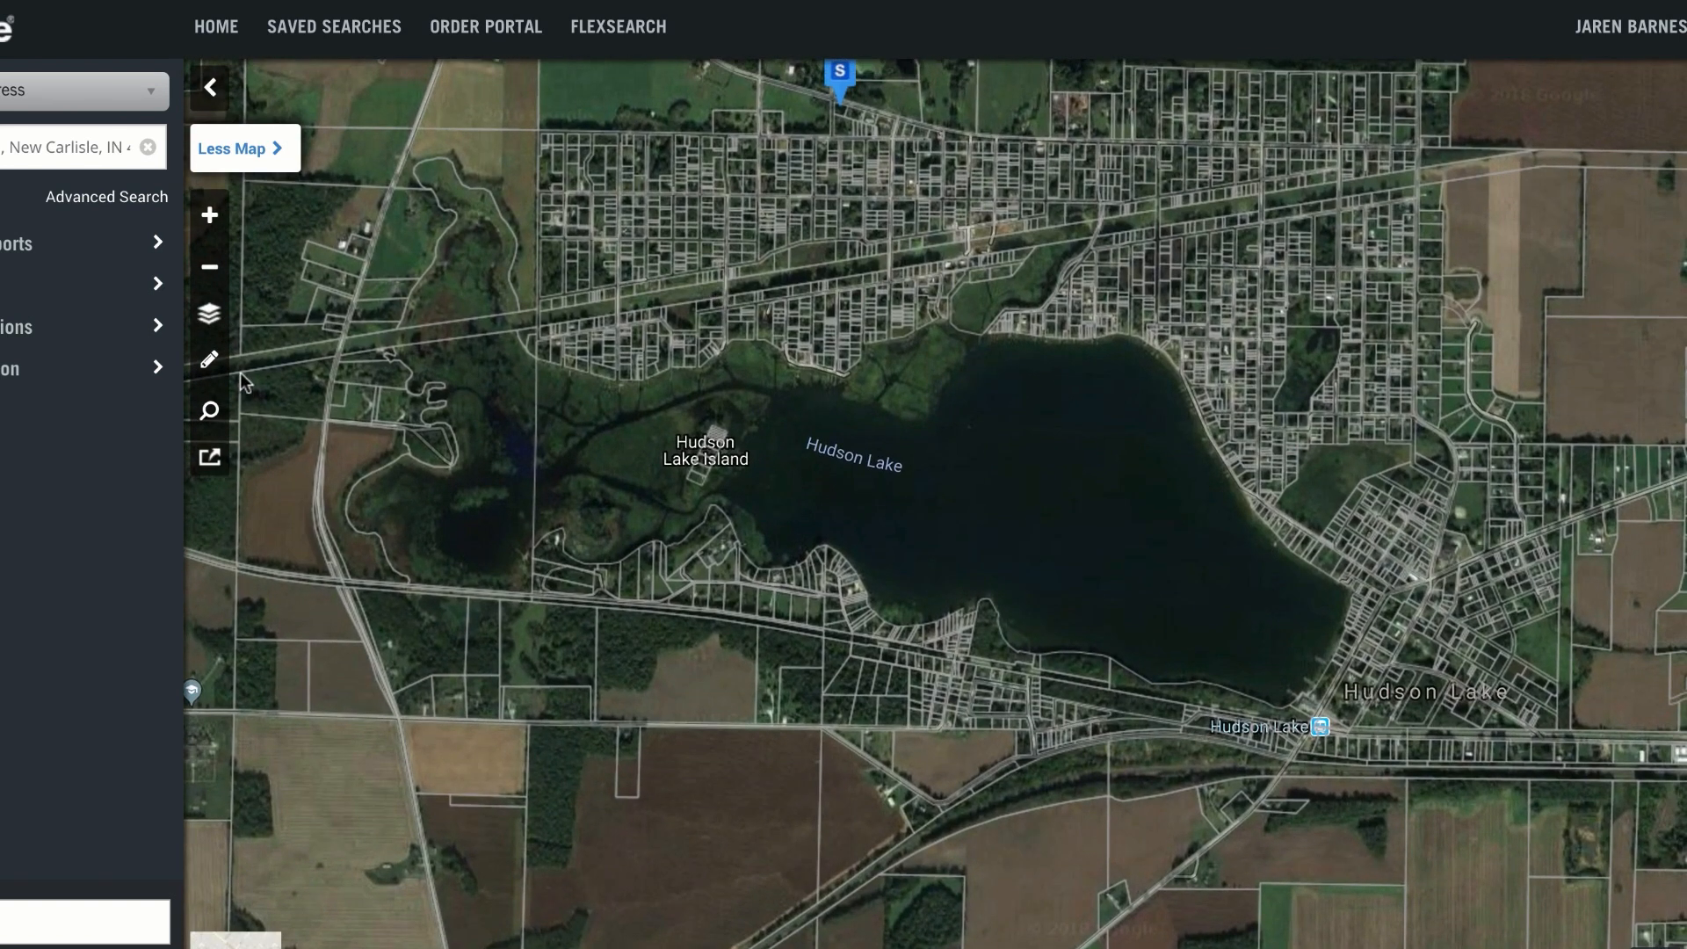
left_click(211, 362)
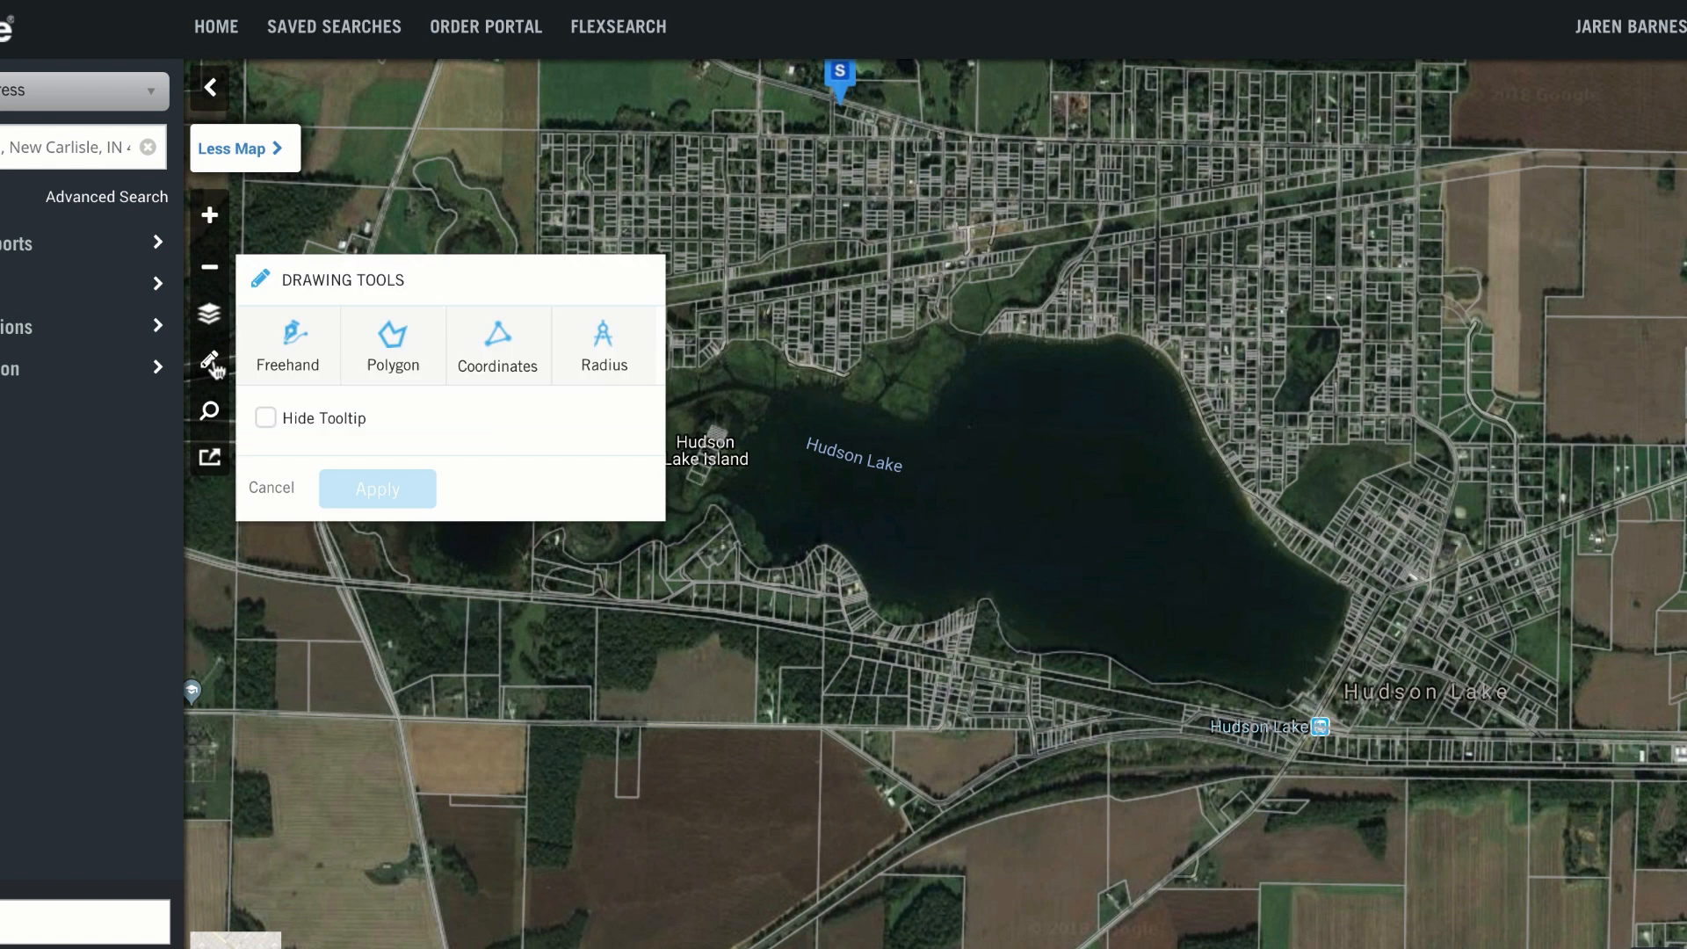
left_click(393, 347)
left_click(378, 488)
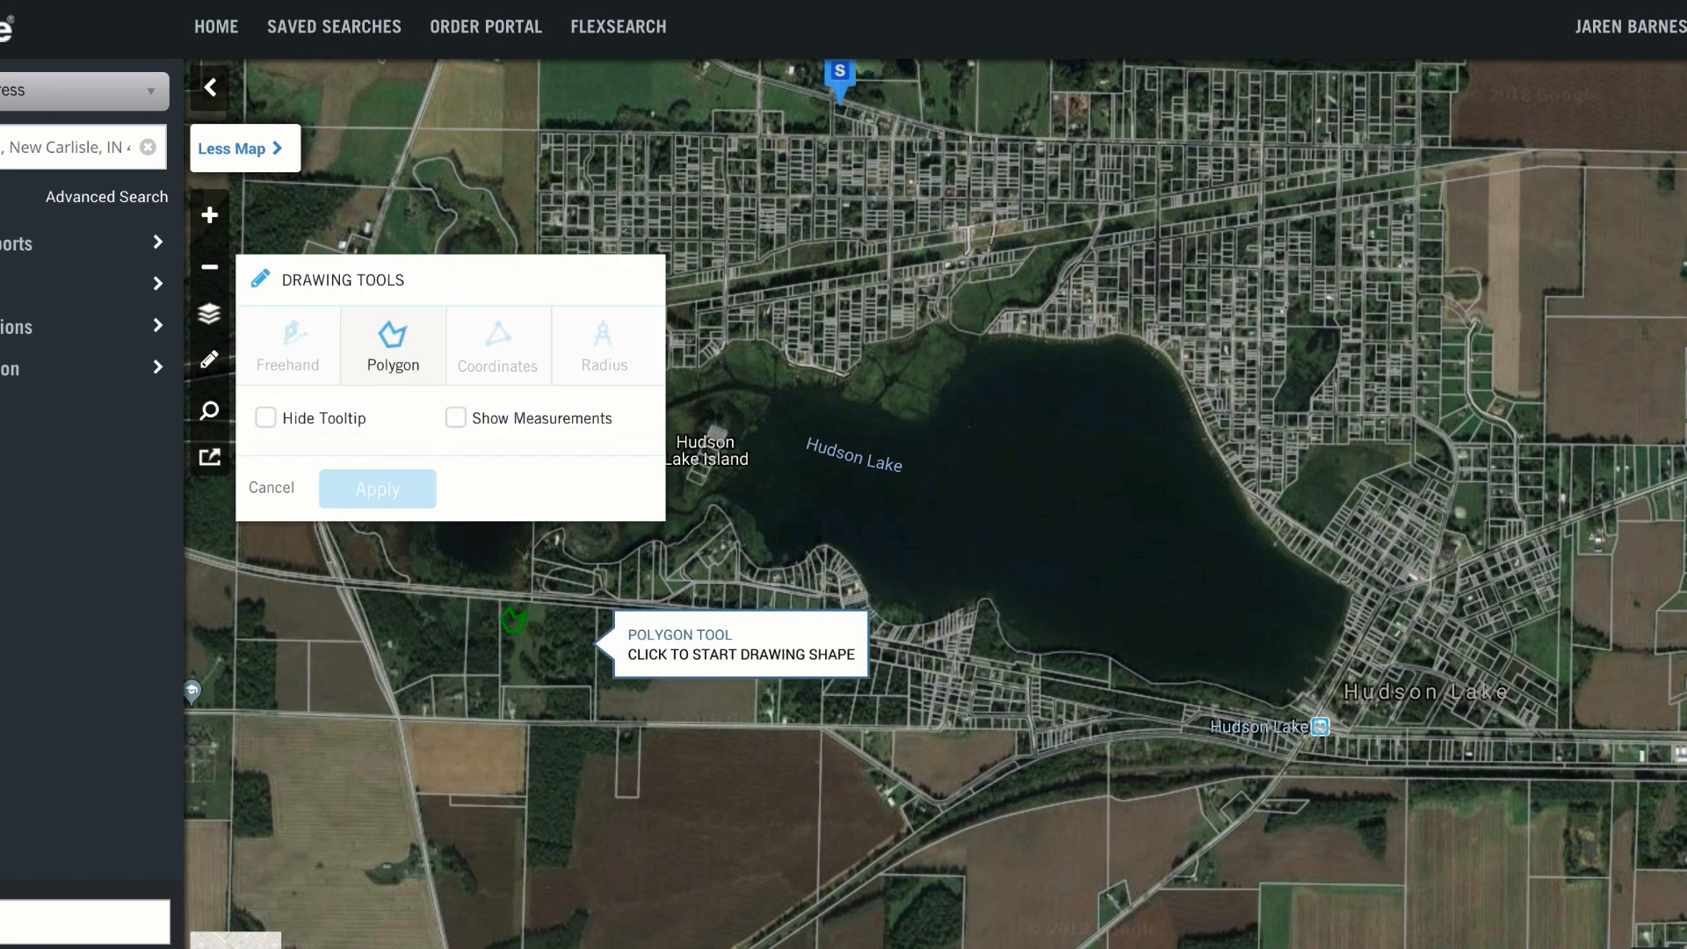
left_click(446, 594)
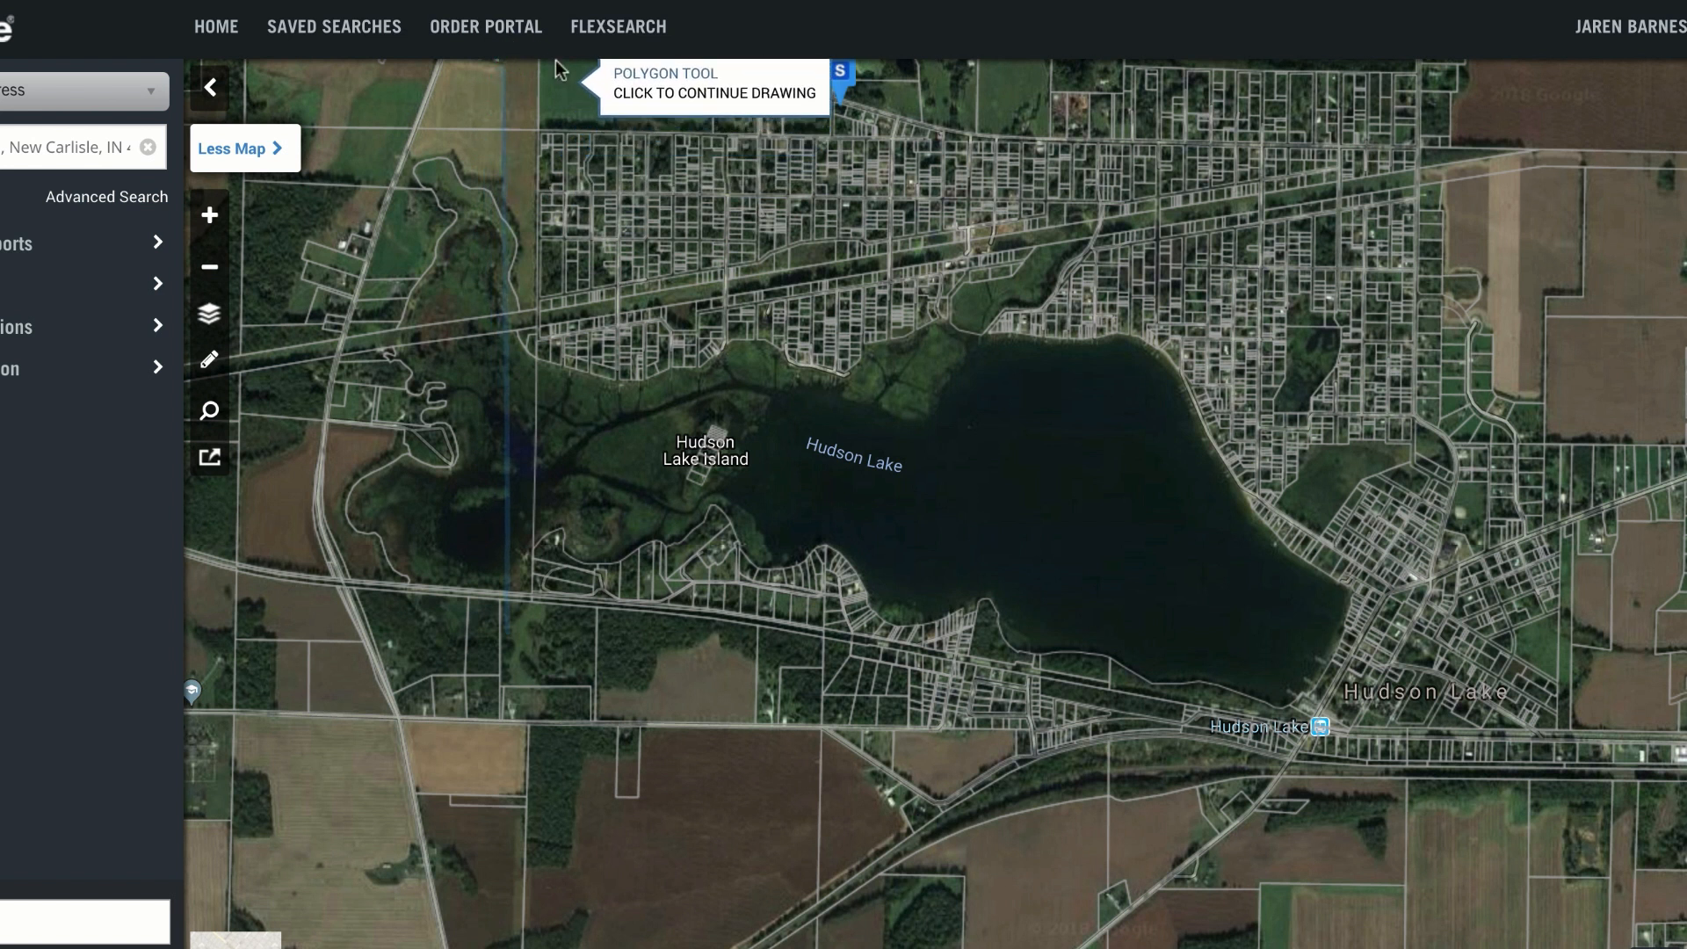
left_click(466, 99)
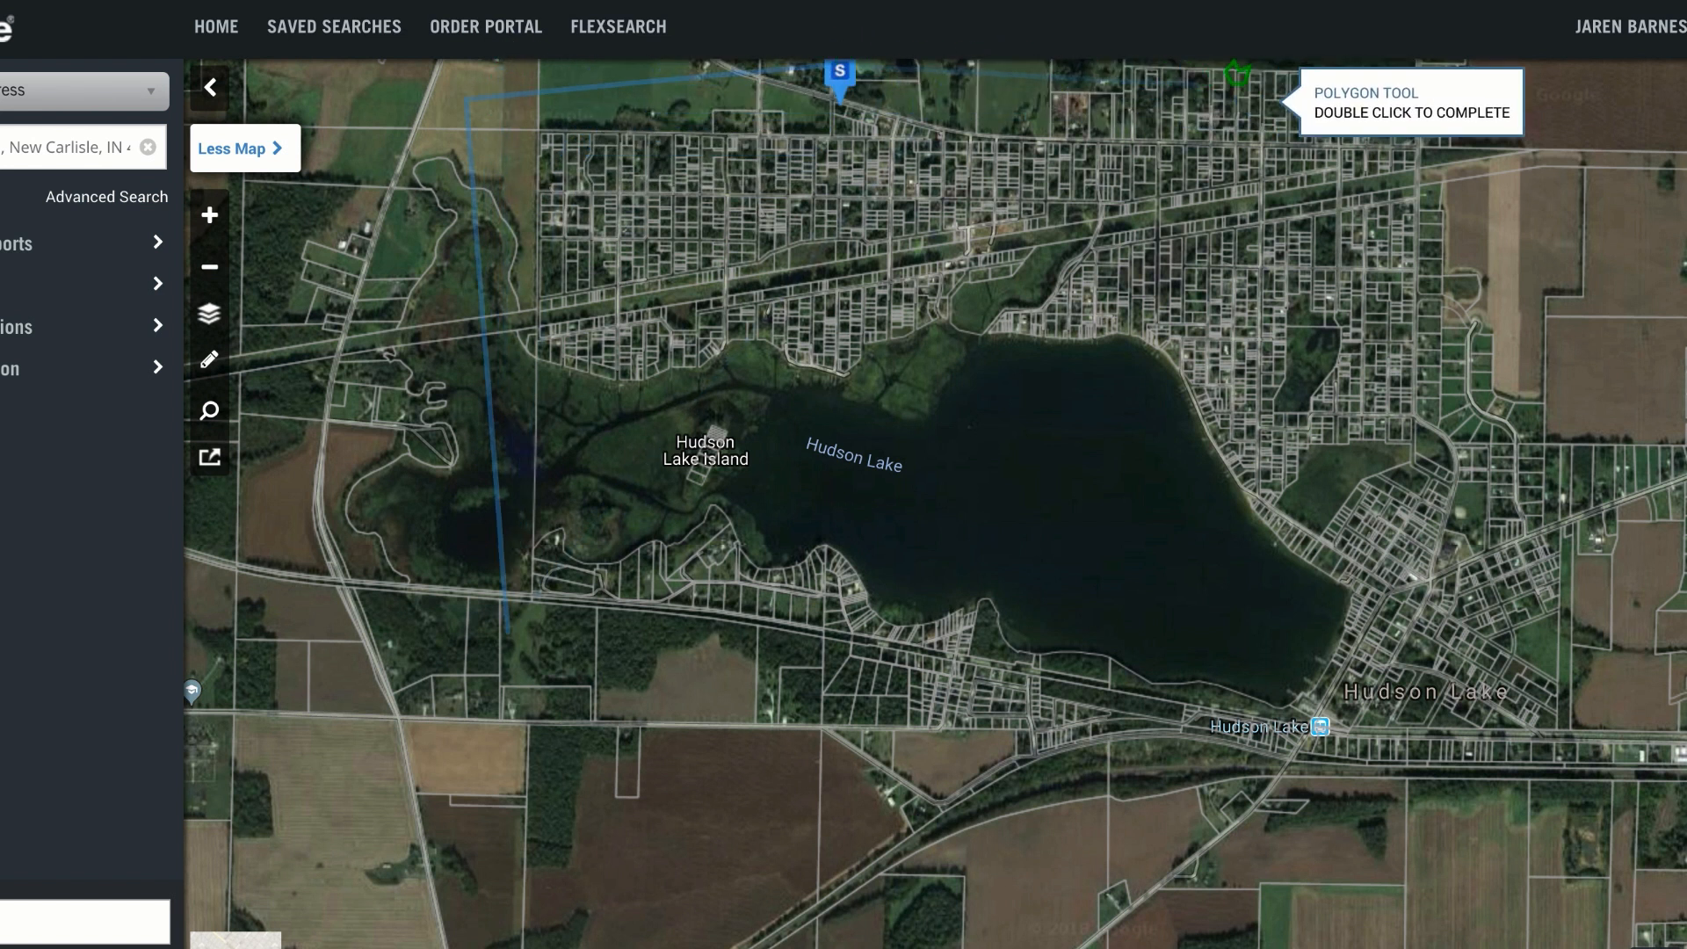
double_click(1464, 71)
left_click(417, 489)
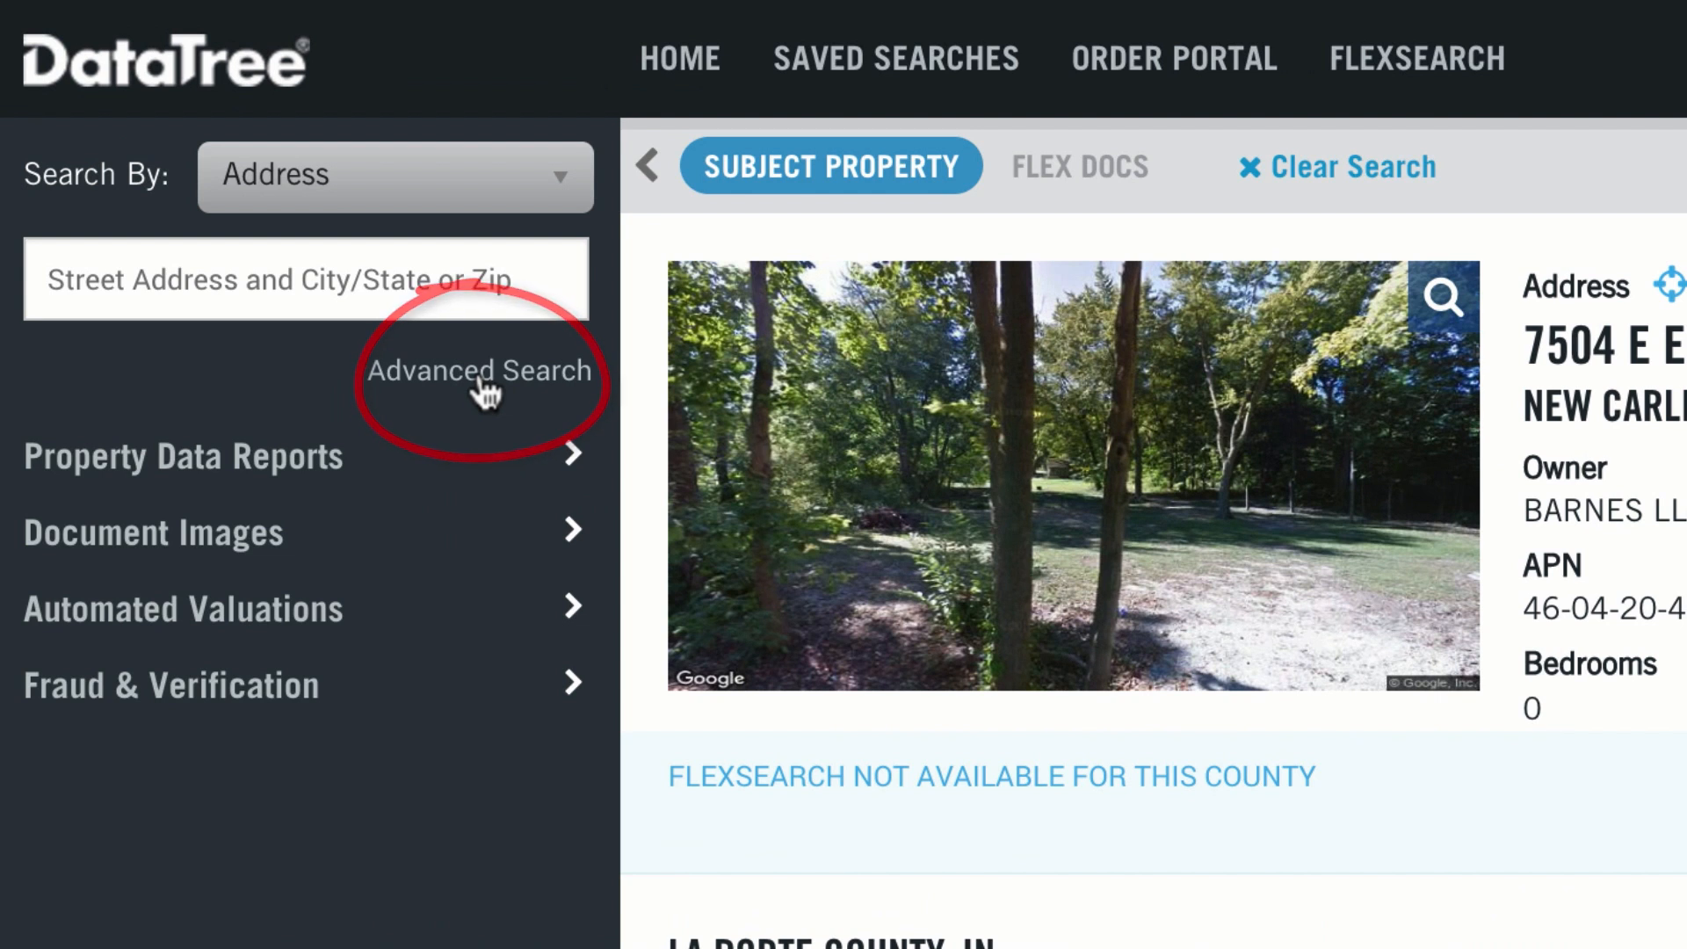
Step: In the advanced search, remove the Address Bundle filter and limit Last Sale Date to the last 12 months
left_click(481, 376)
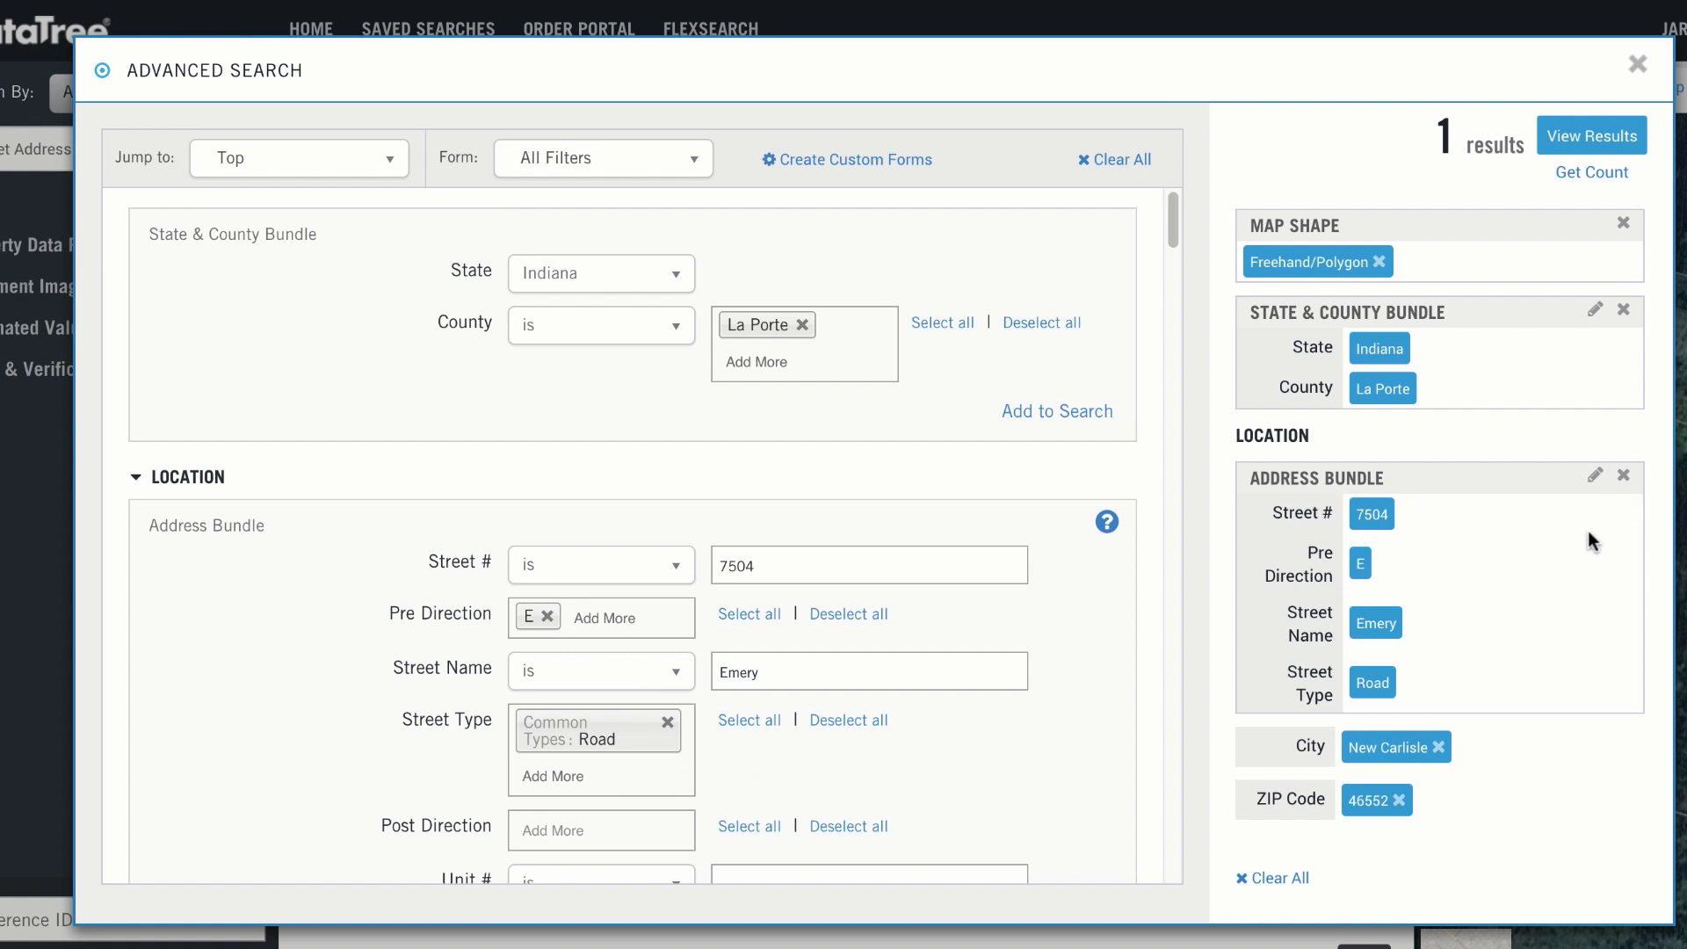
left_click(1623, 475)
scroll(808, 575, "down", 15)
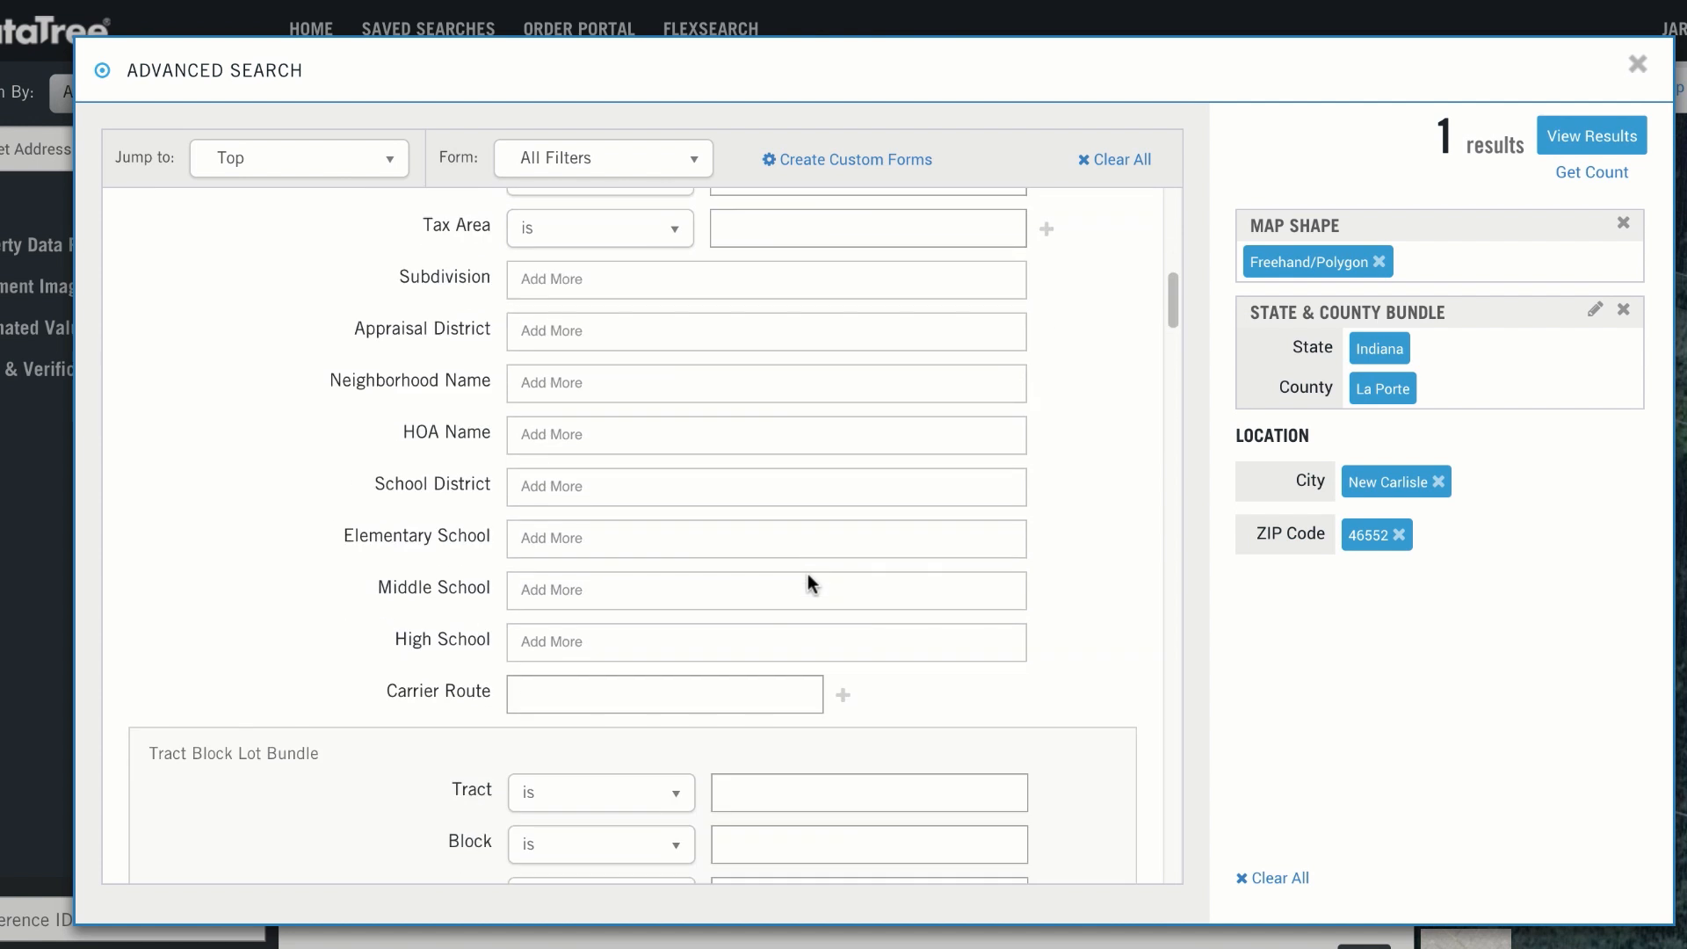
scroll(809, 573, "down", 15)
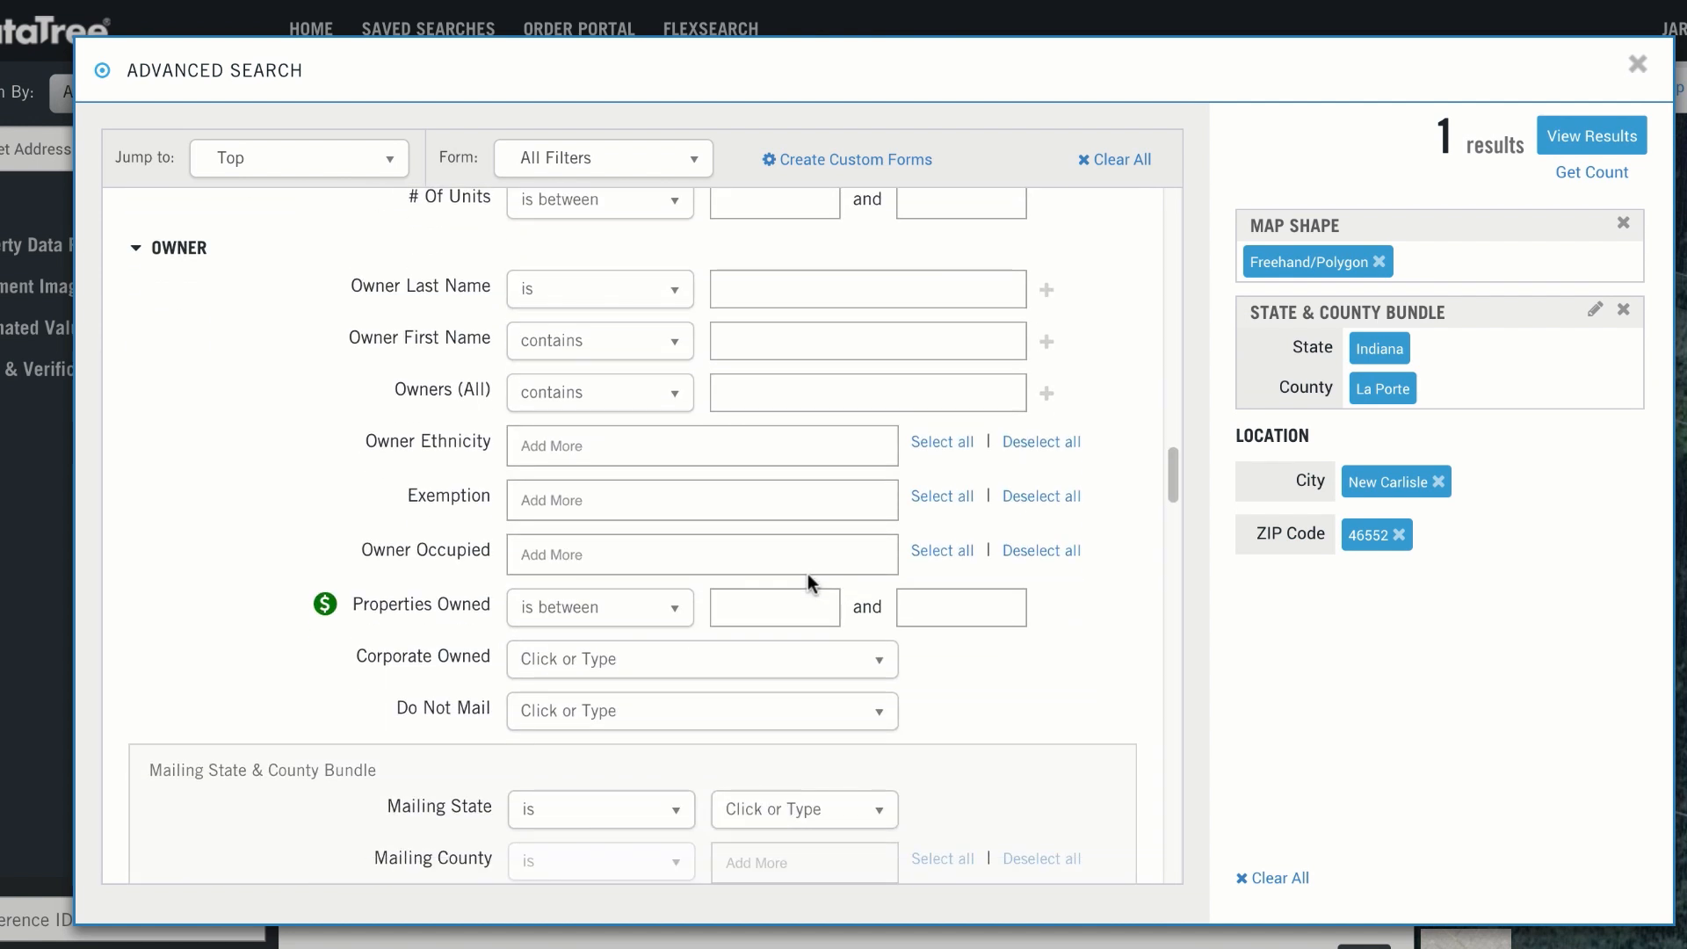
scroll(809, 573, "down", 8)
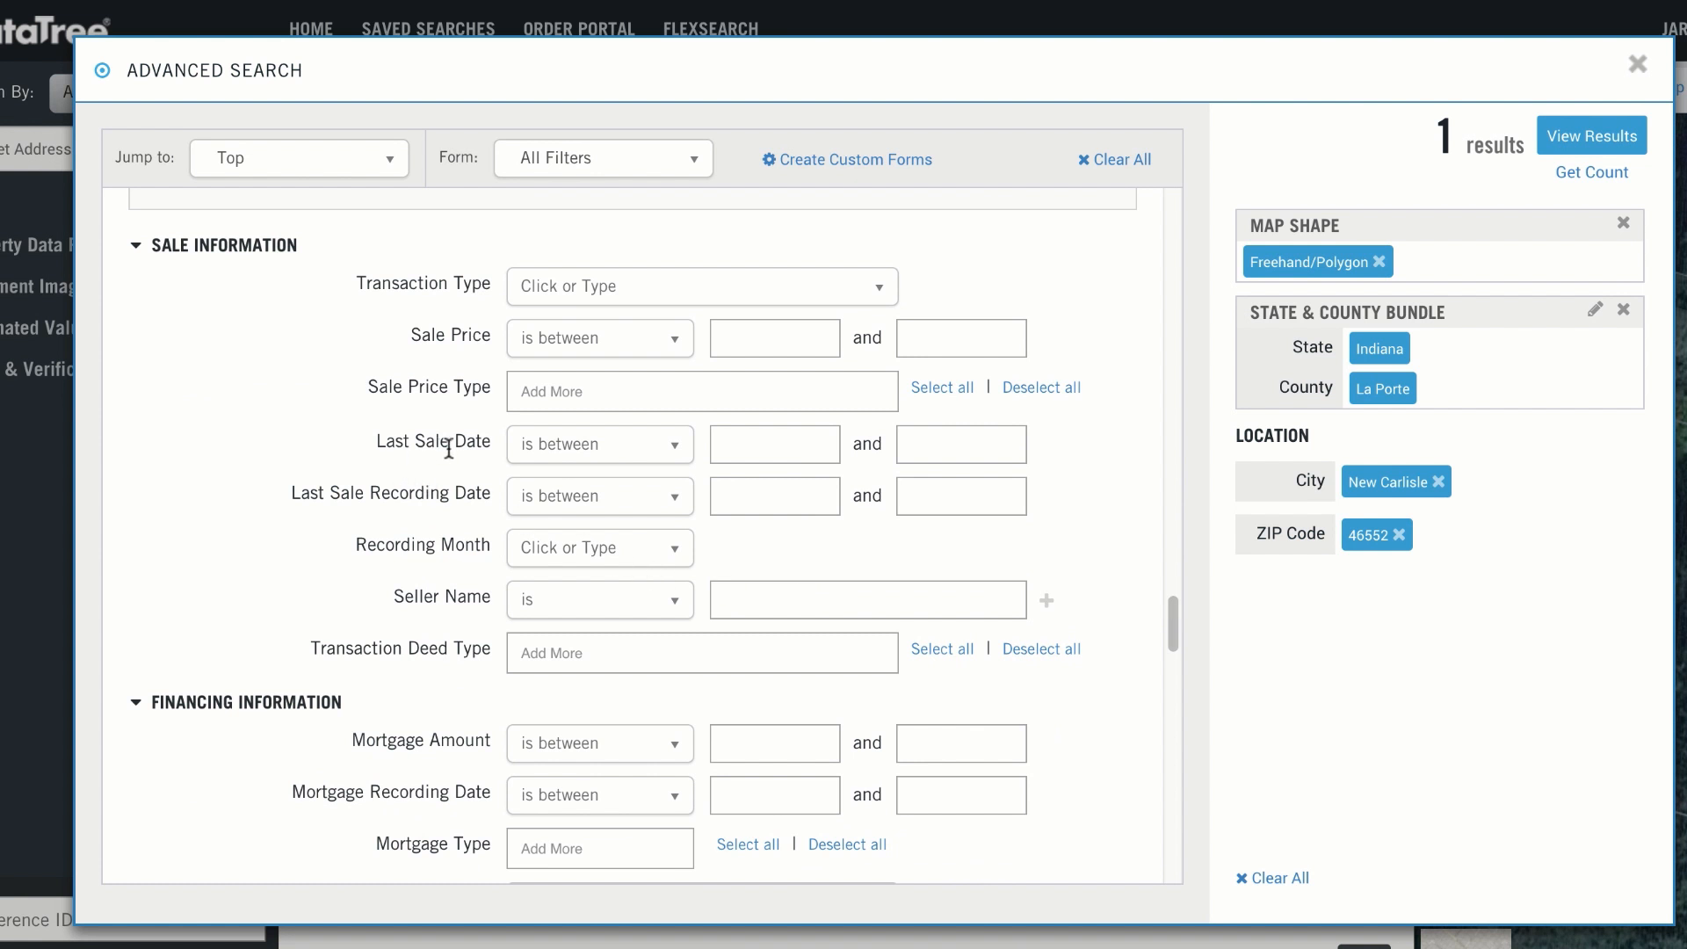
left_click(643, 461)
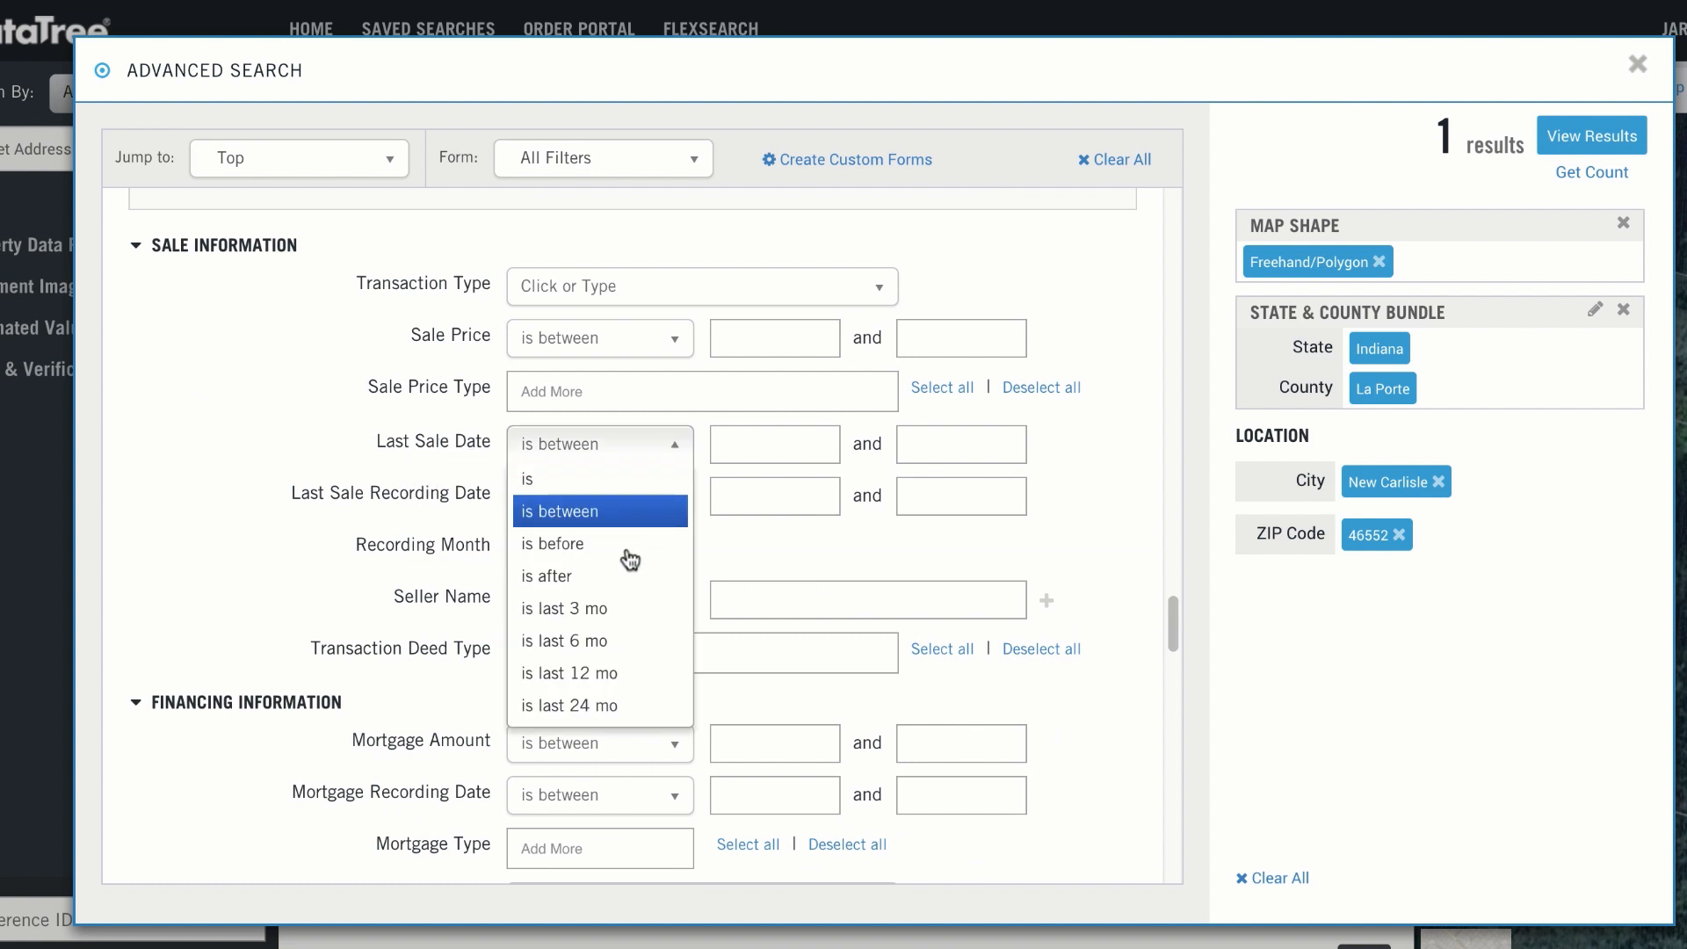
left_click(632, 674)
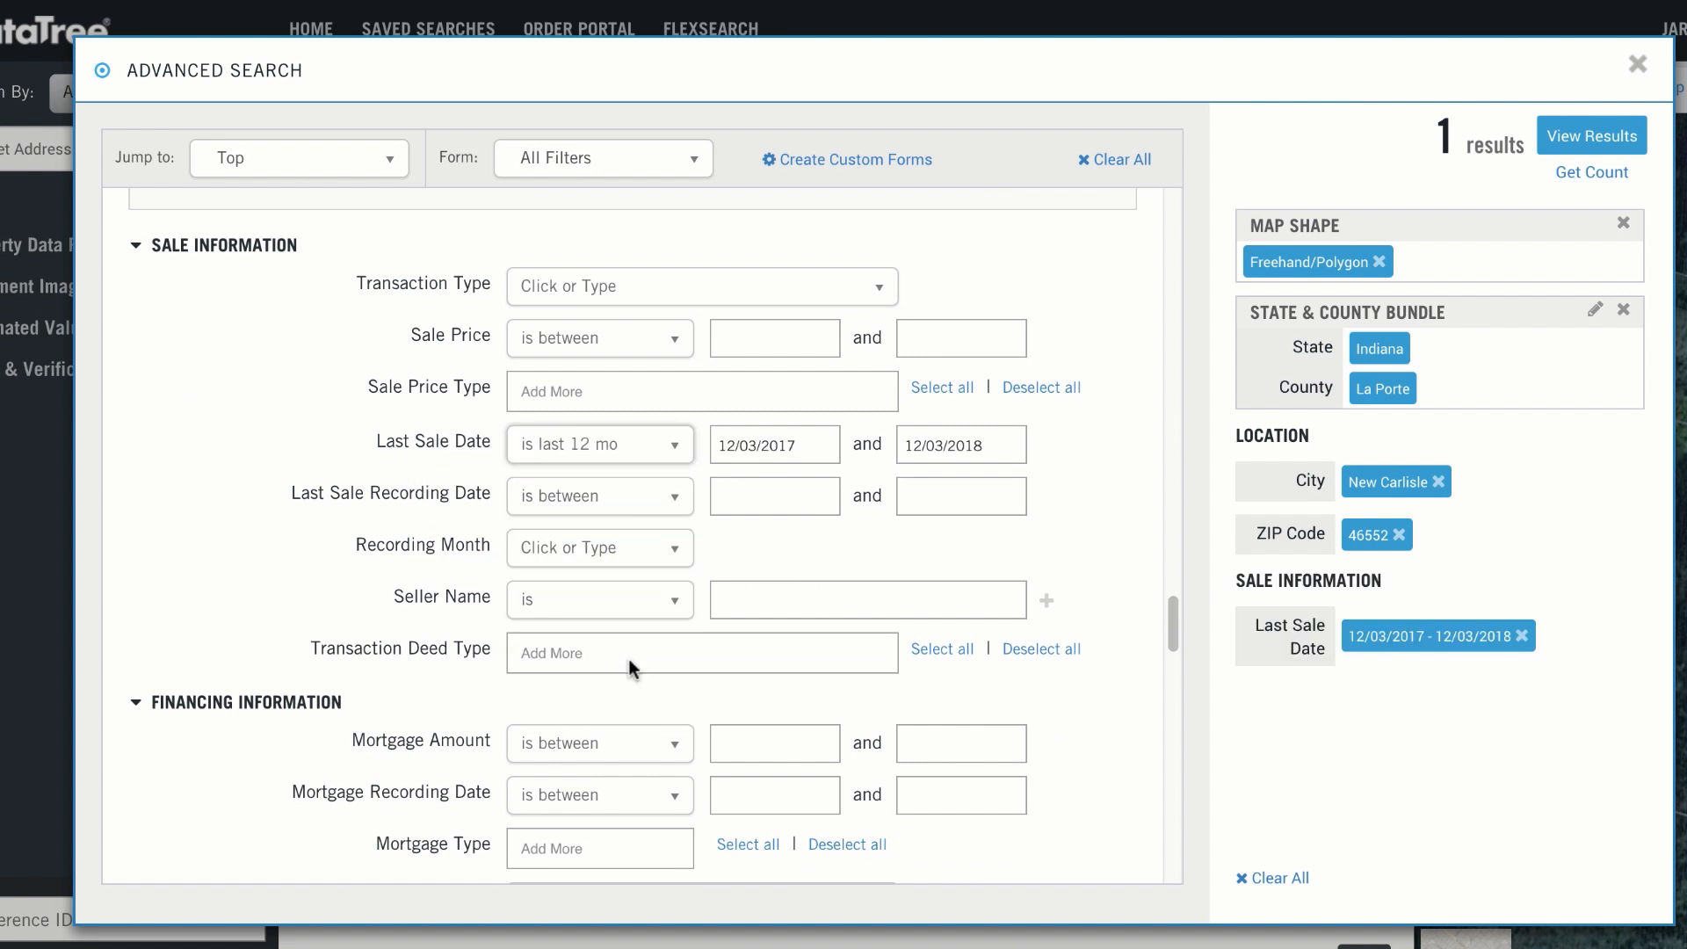
left_click(627, 462)
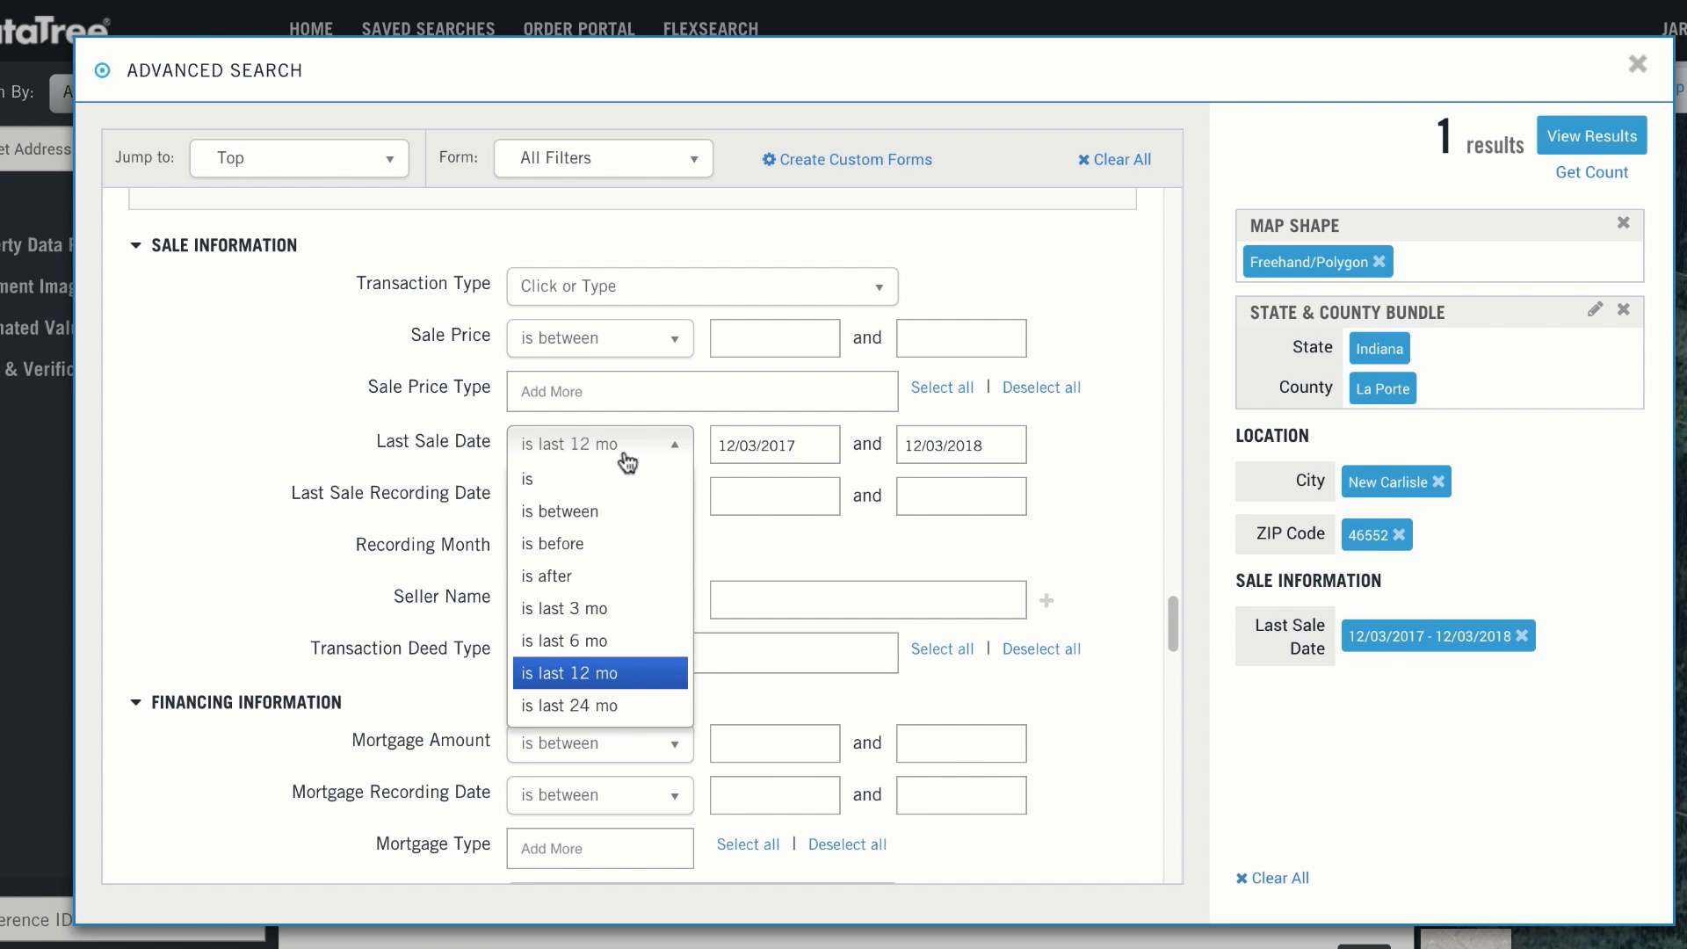
left_click(626, 461)
Step: Add an Equity % filter of exactly 100% and get the count of matching properties
scroll(580, 602, "down", 10)
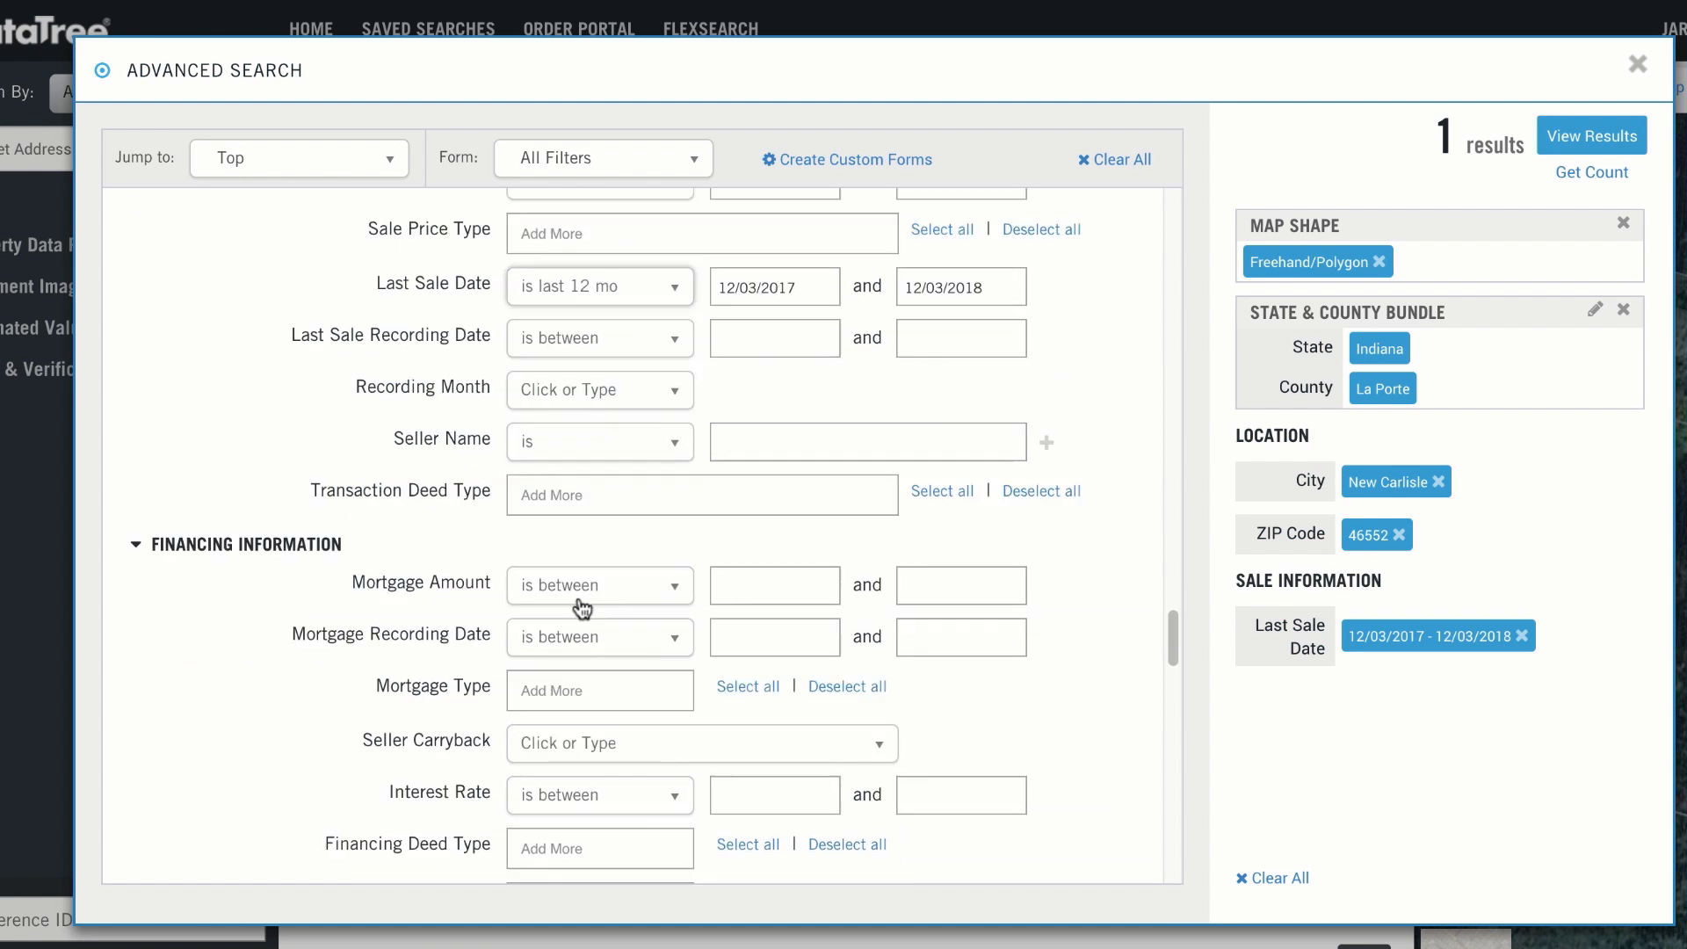
scroll(582, 606, "down", 9)
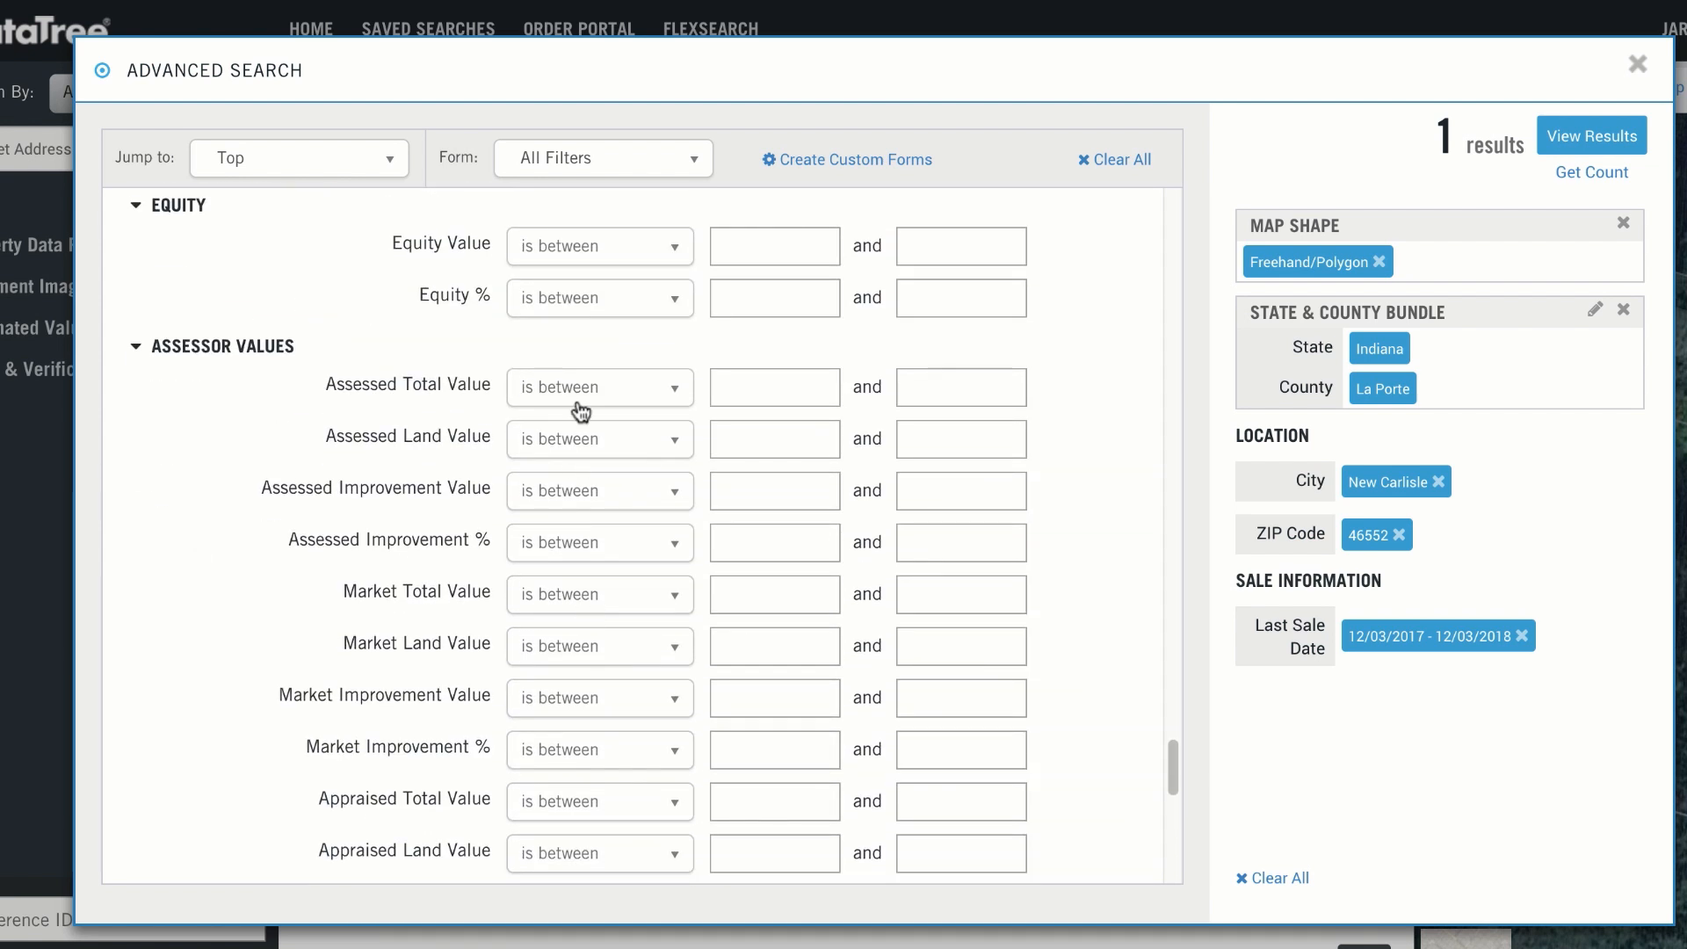
left_click(555, 317)
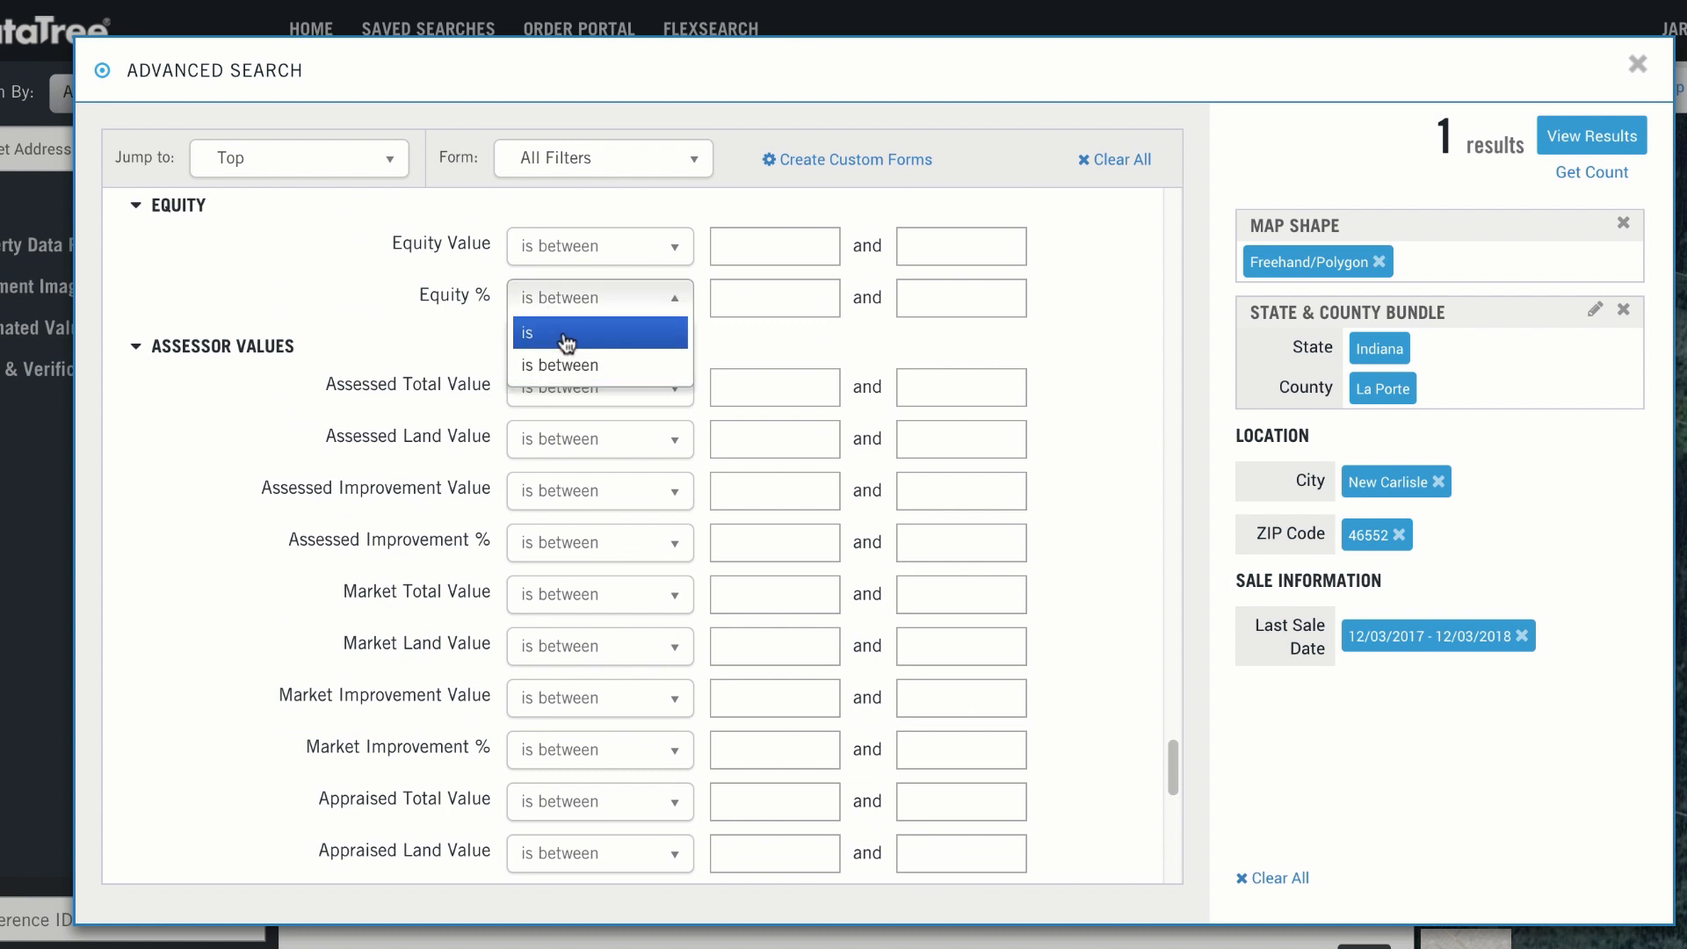
left_click(565, 338)
left_click(730, 305)
type("100%")
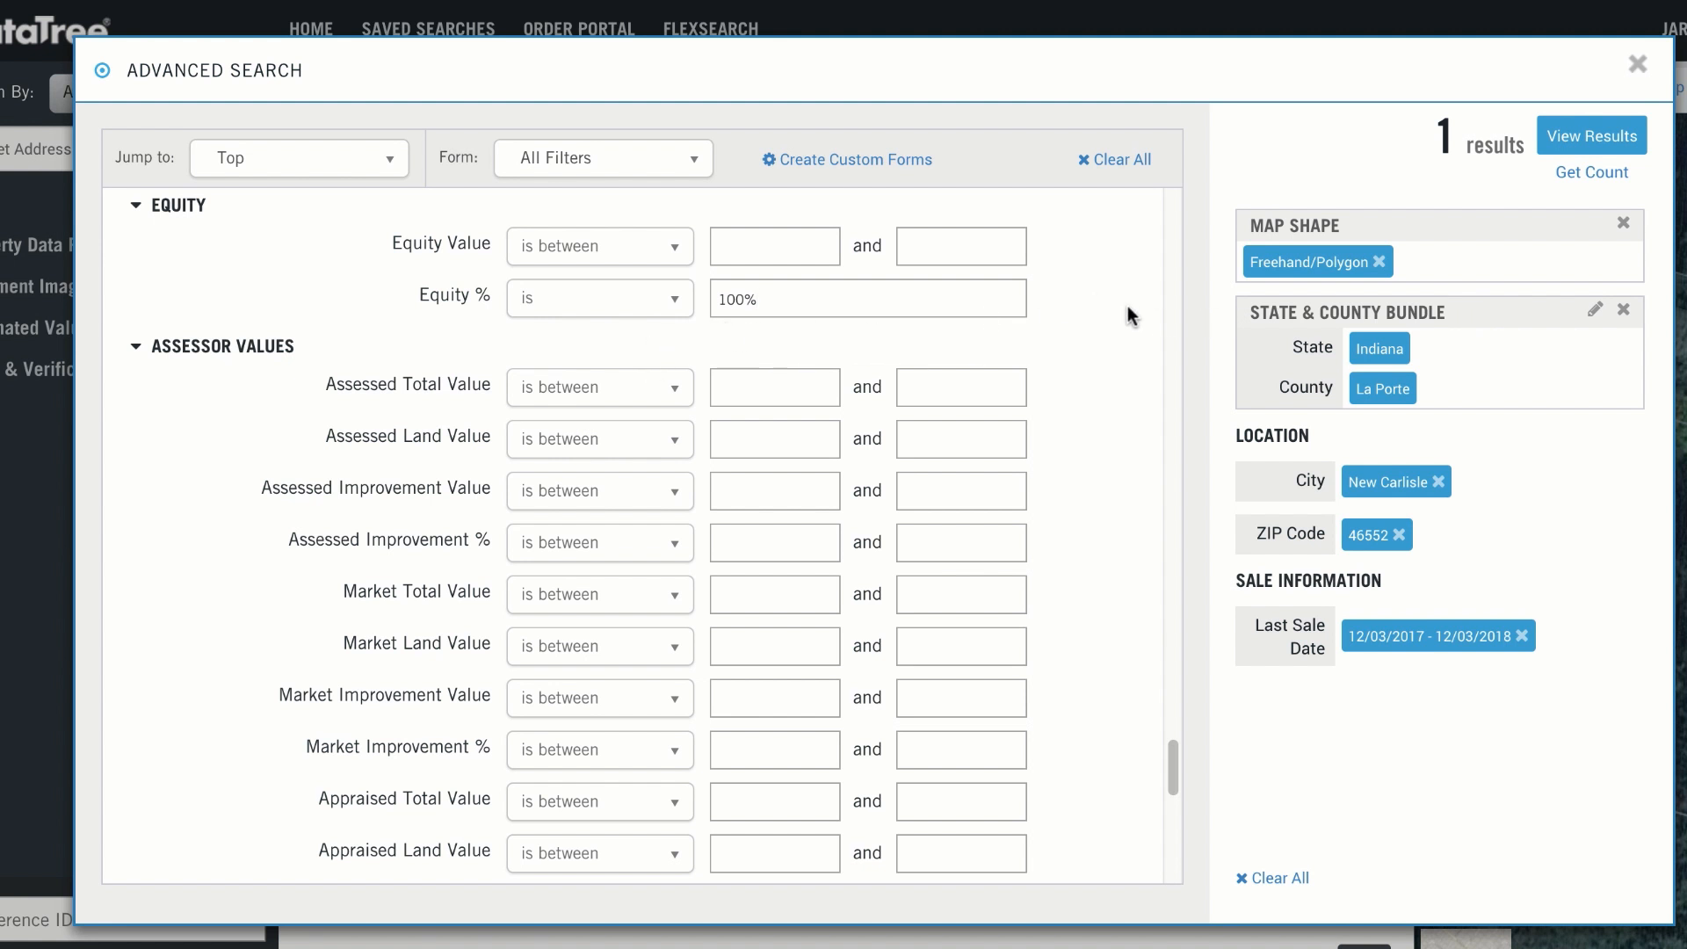
left_click(1122, 346)
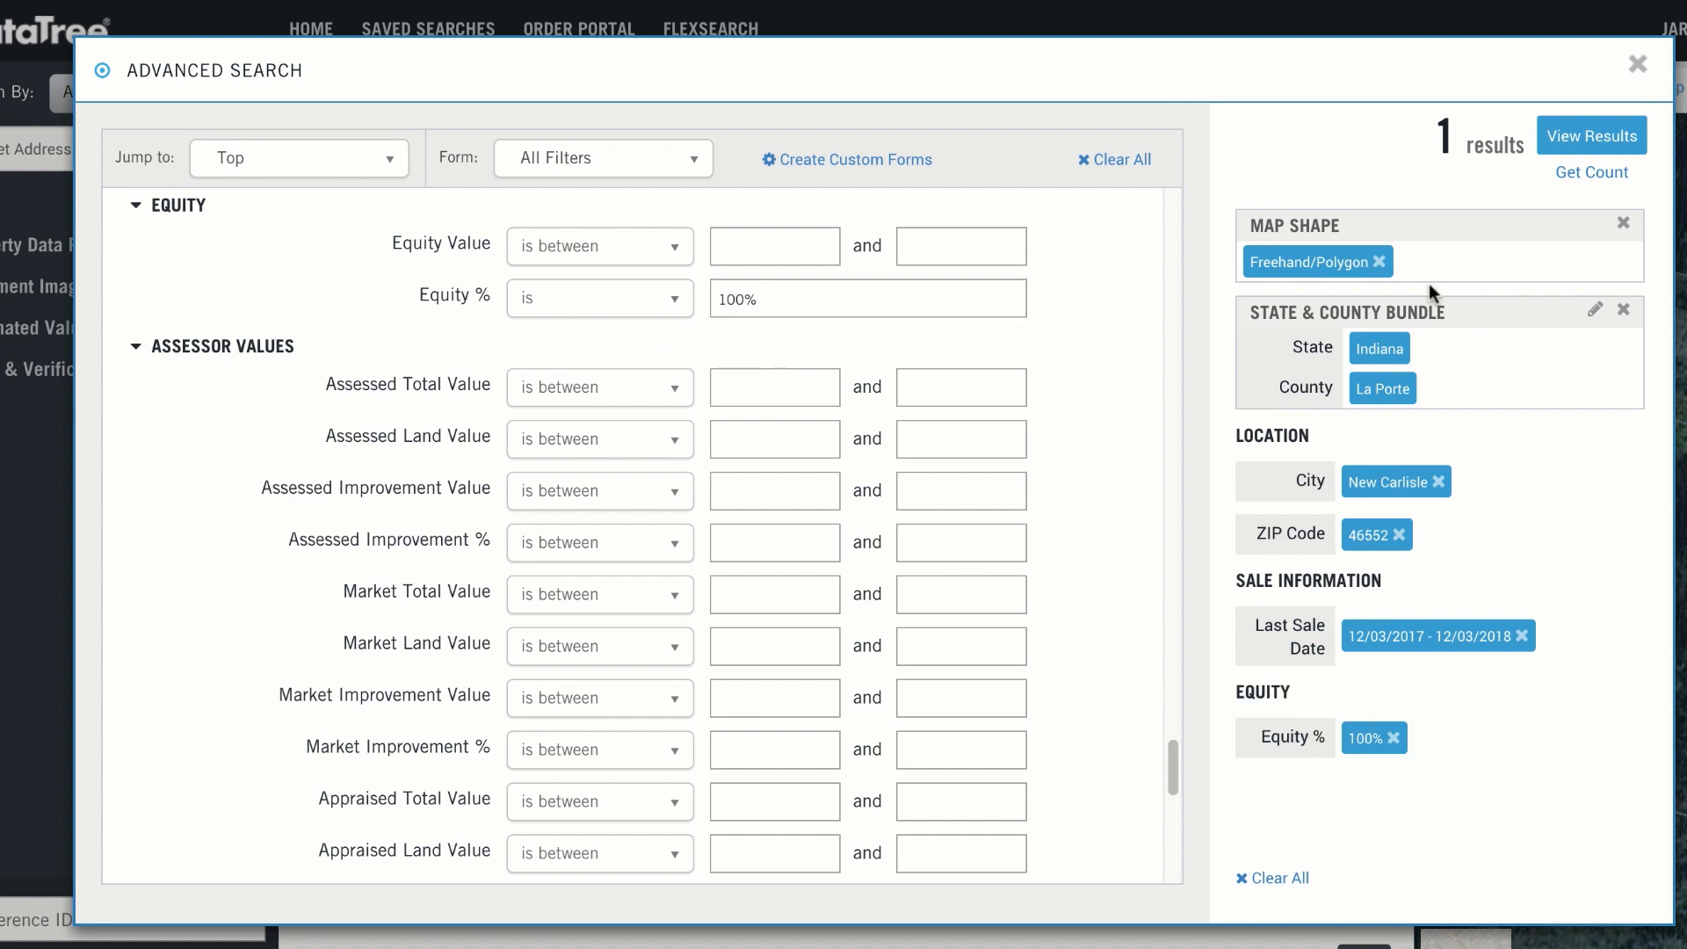
left_click(1601, 173)
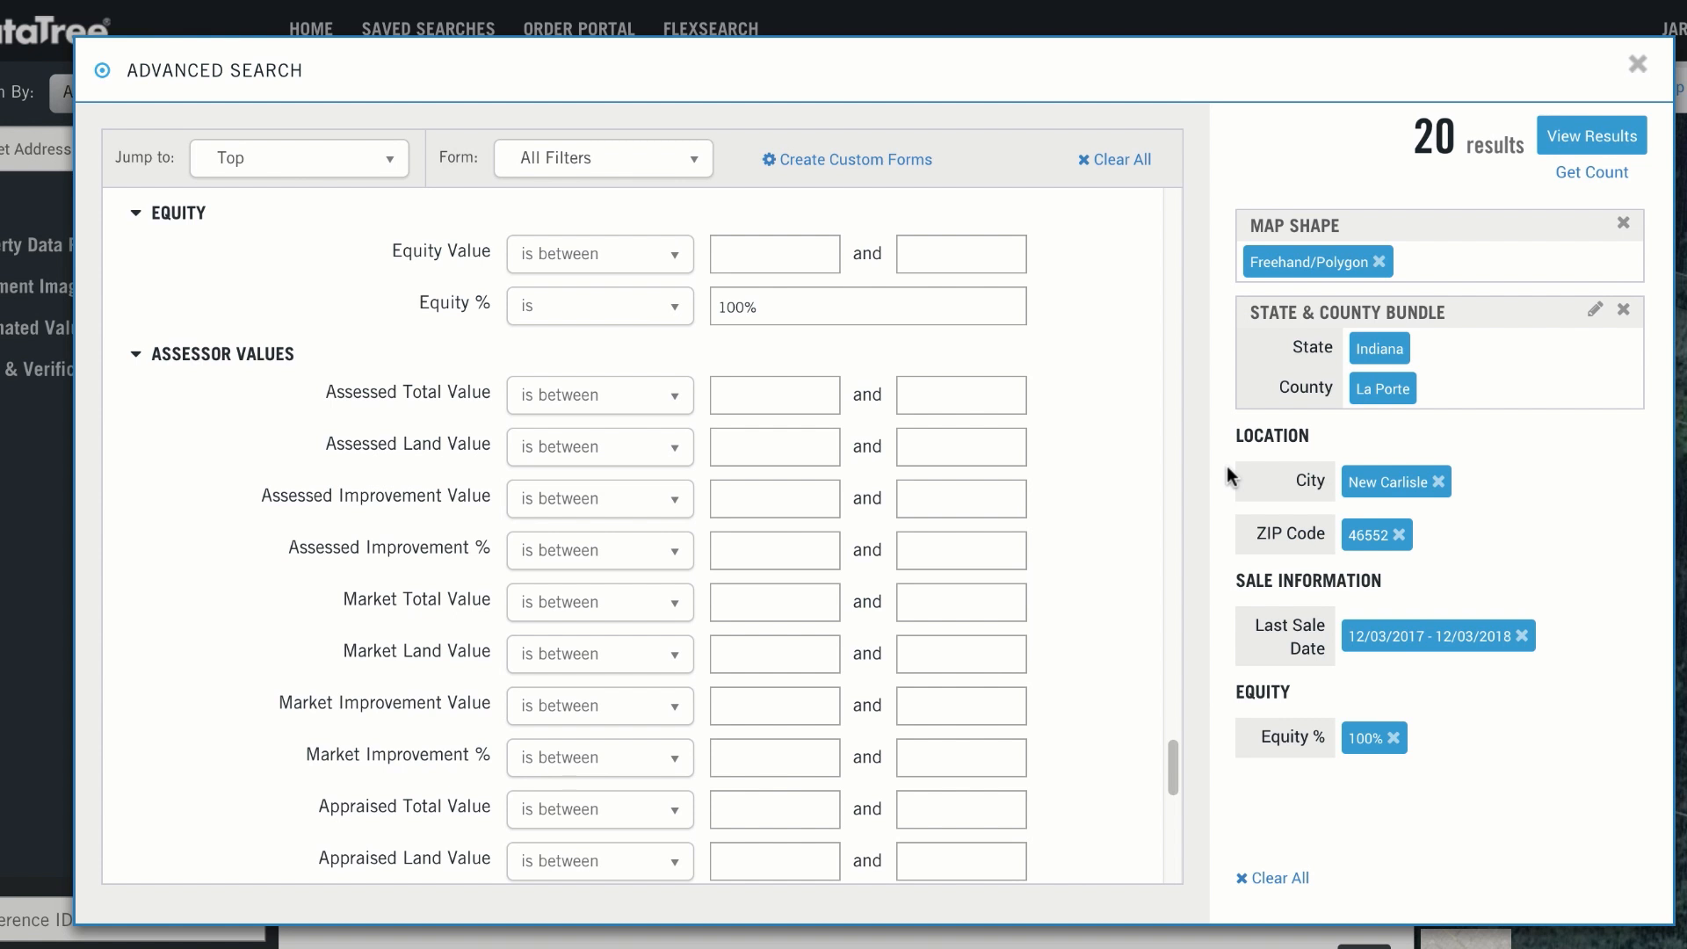
Step: Browse the property types offered by the Land Use filter in the Characteristics section
scroll(1125, 487, "up", 15)
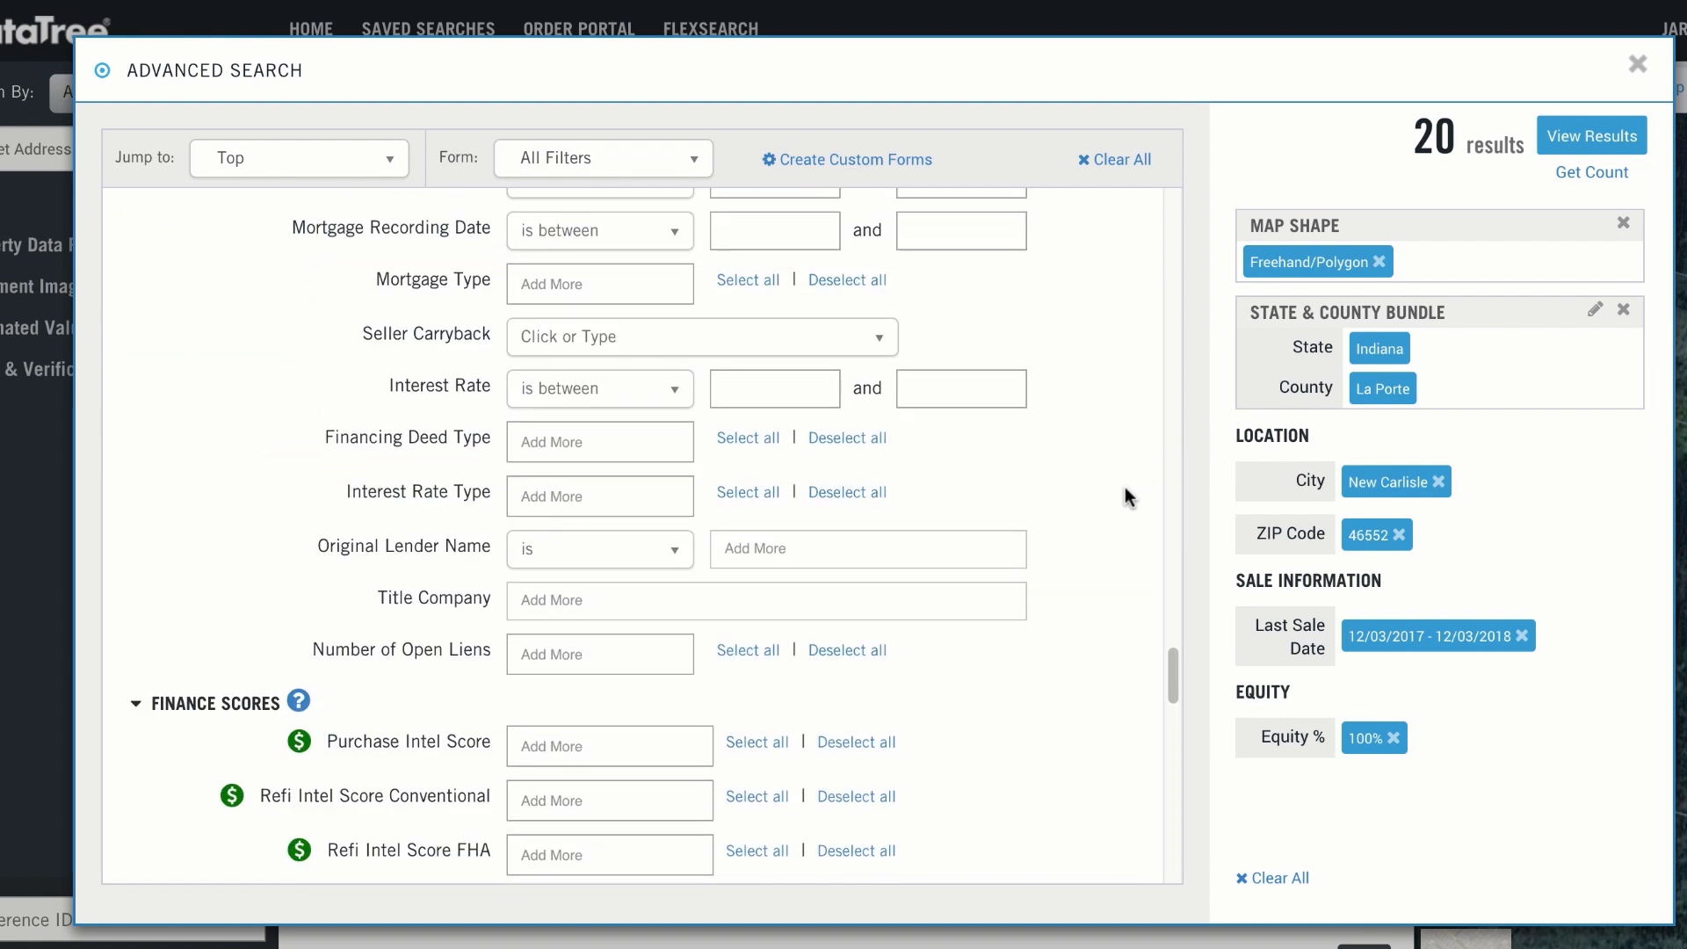
scroll(1125, 489, "up", 15)
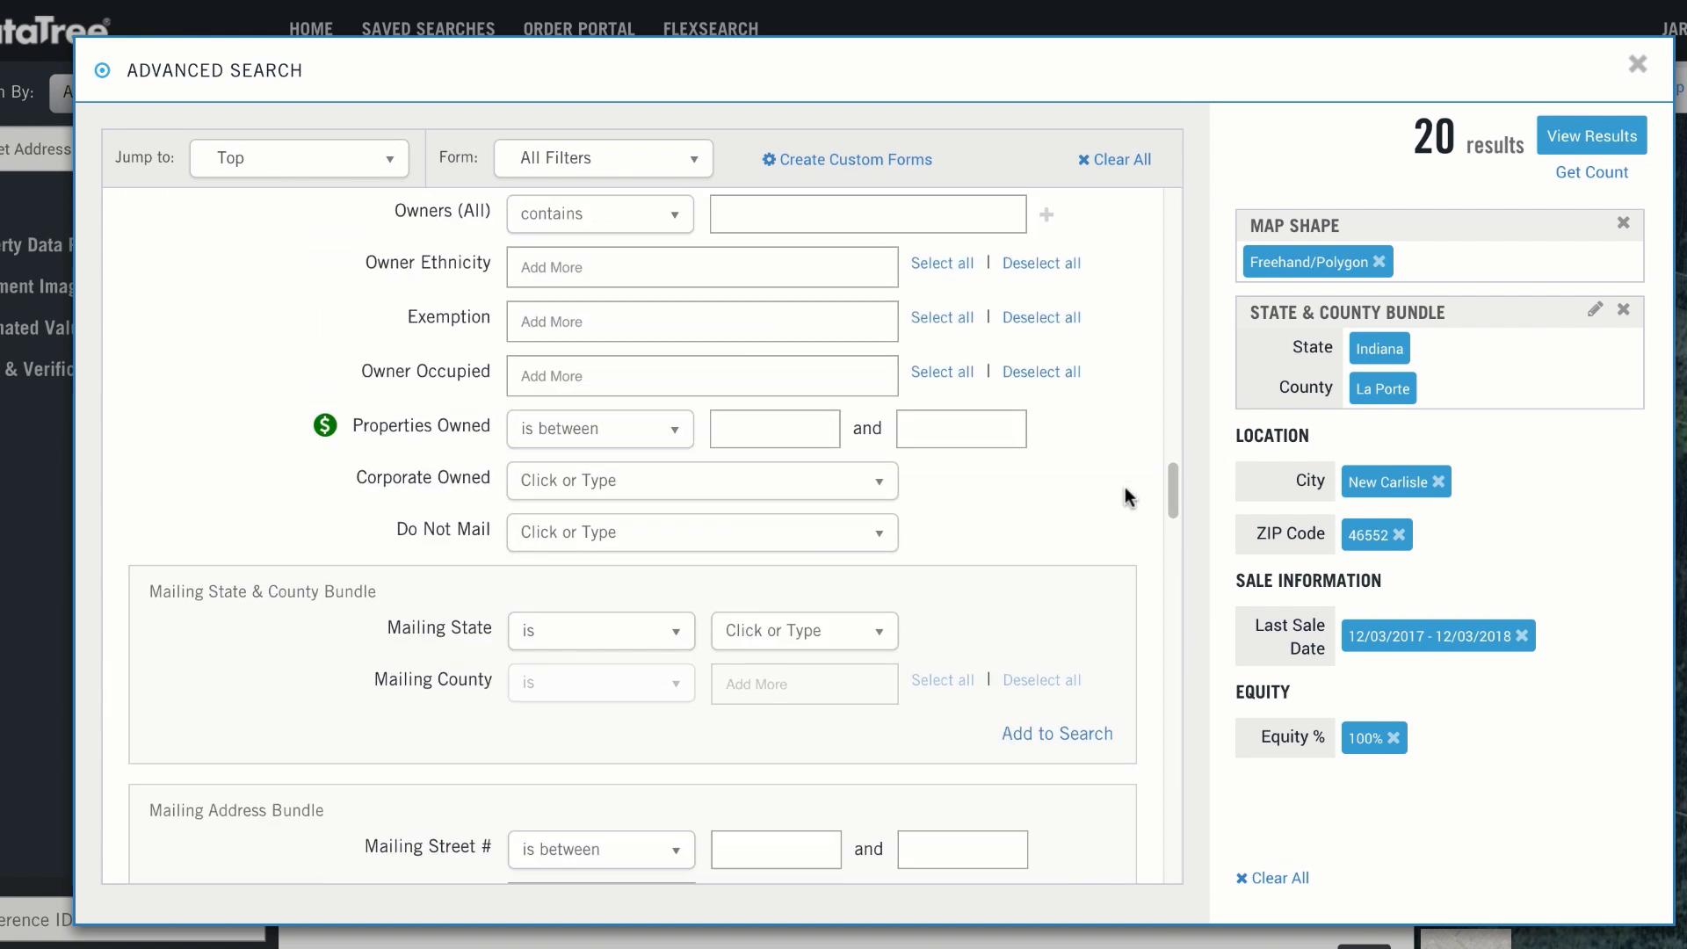
scroll(1125, 487, "up", 7)
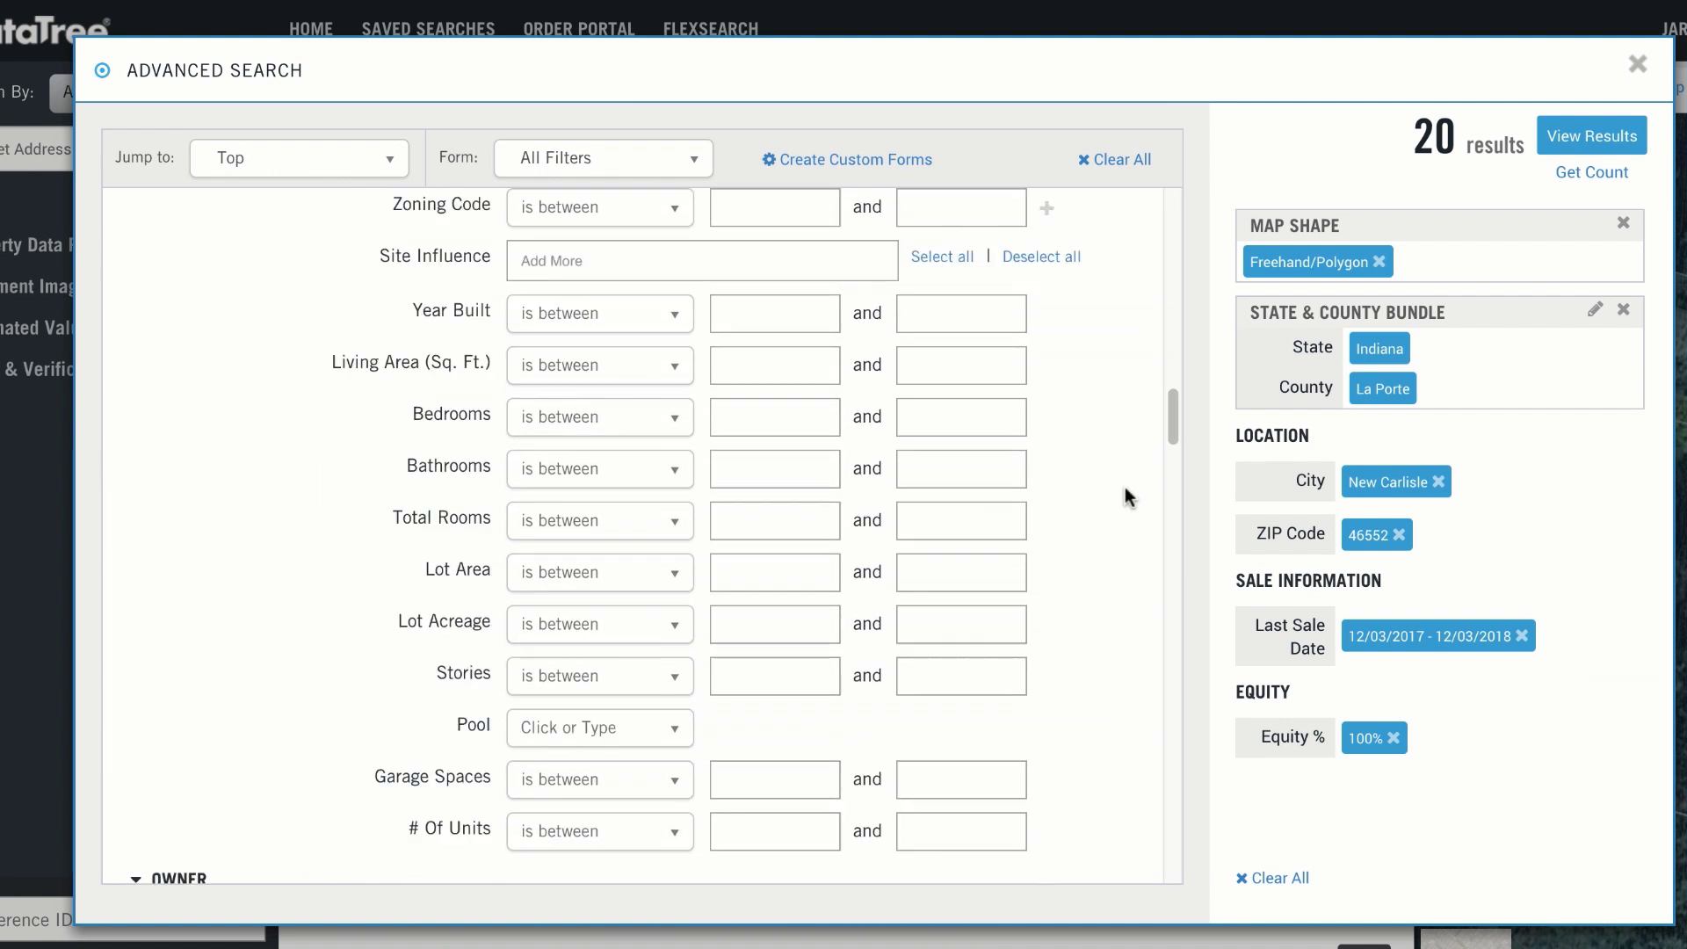
left_click(530, 351)
scroll(584, 493, "down", 15)
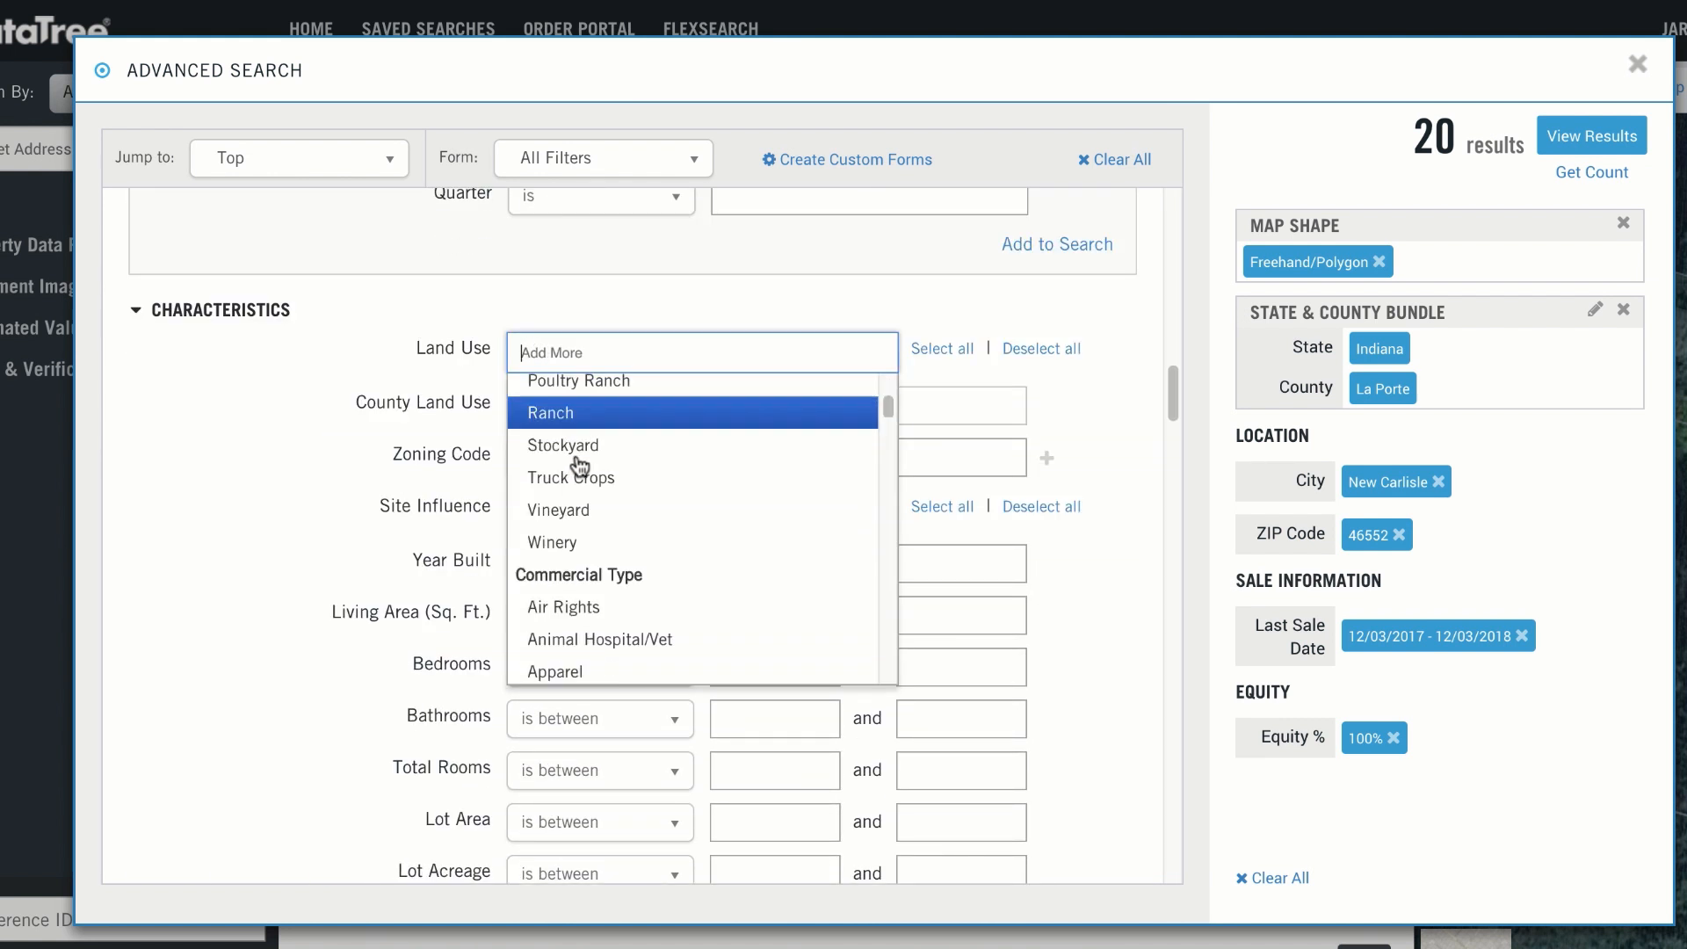
scroll(589, 499, "down", 10)
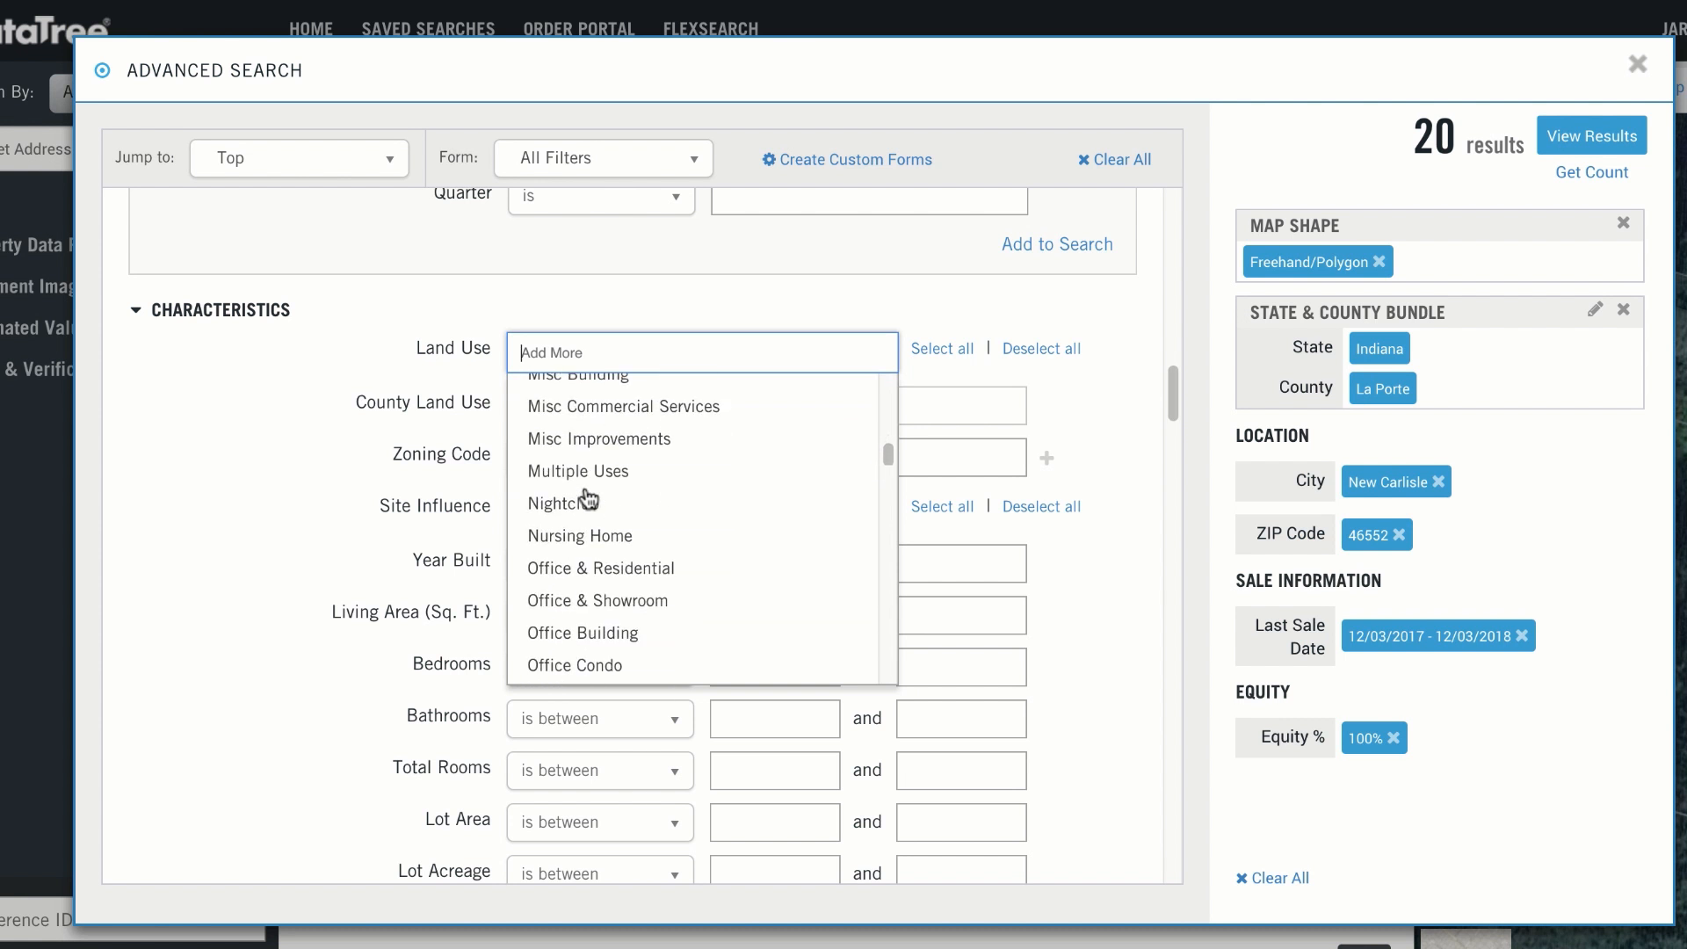
Step: Search the Land Use options for "vacan", review the vacant land types, and clear the search text
type("v")
scroll(607, 546, "down", 3)
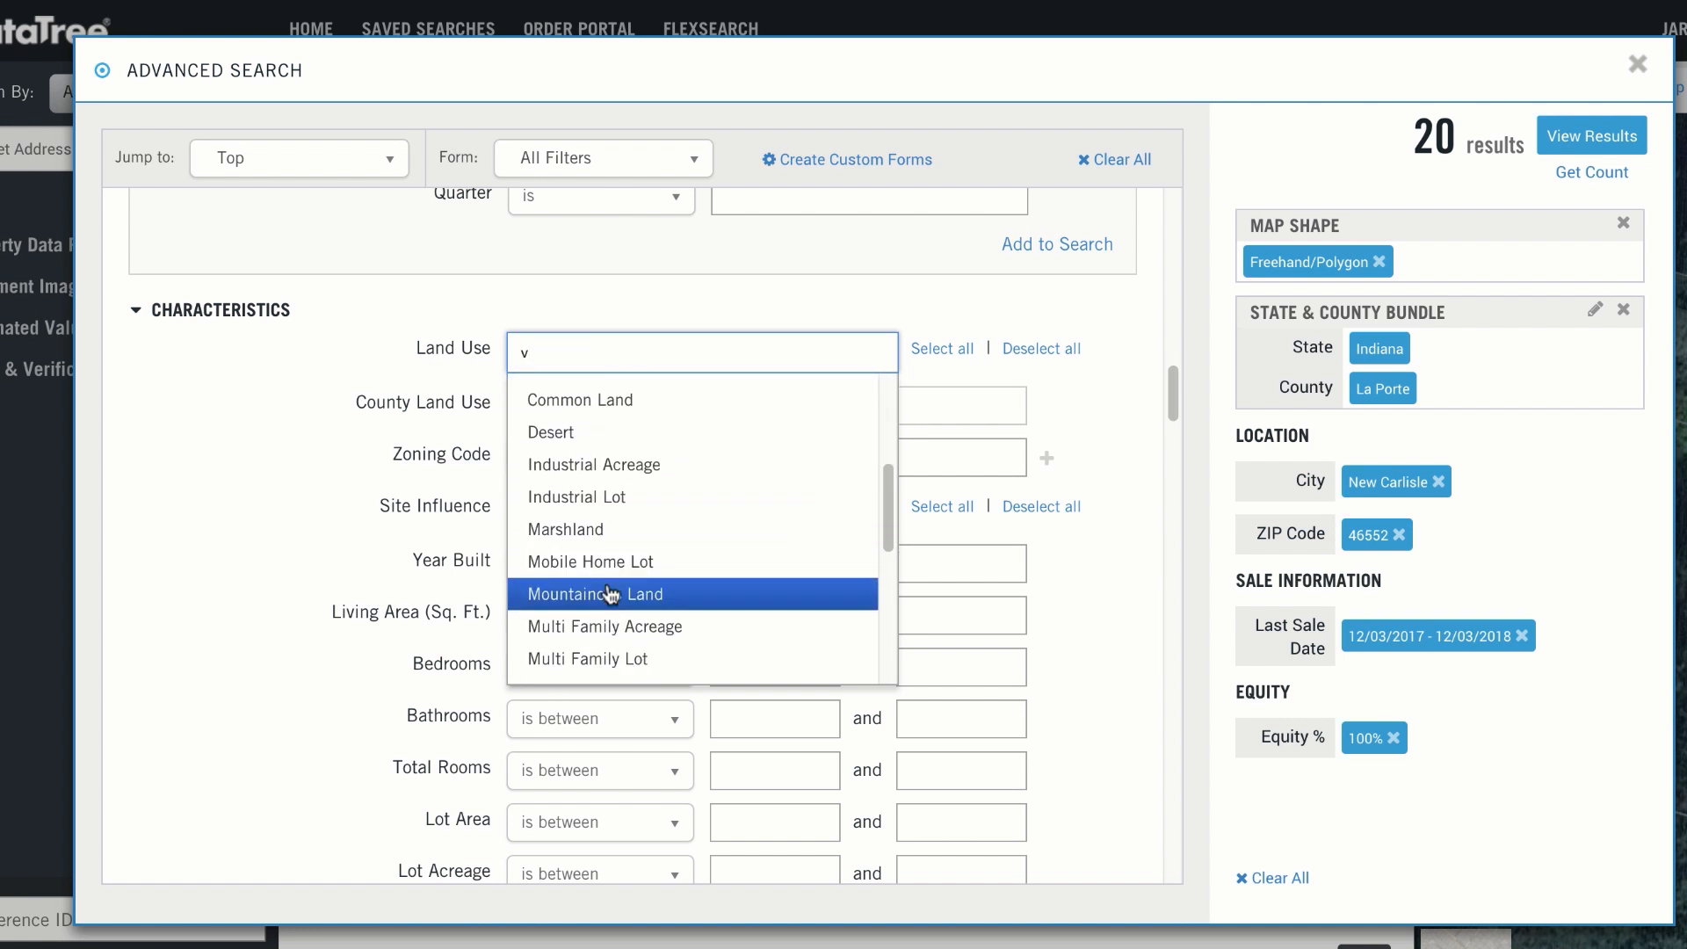
scroll(603, 592, "up", 3)
type("acanr")
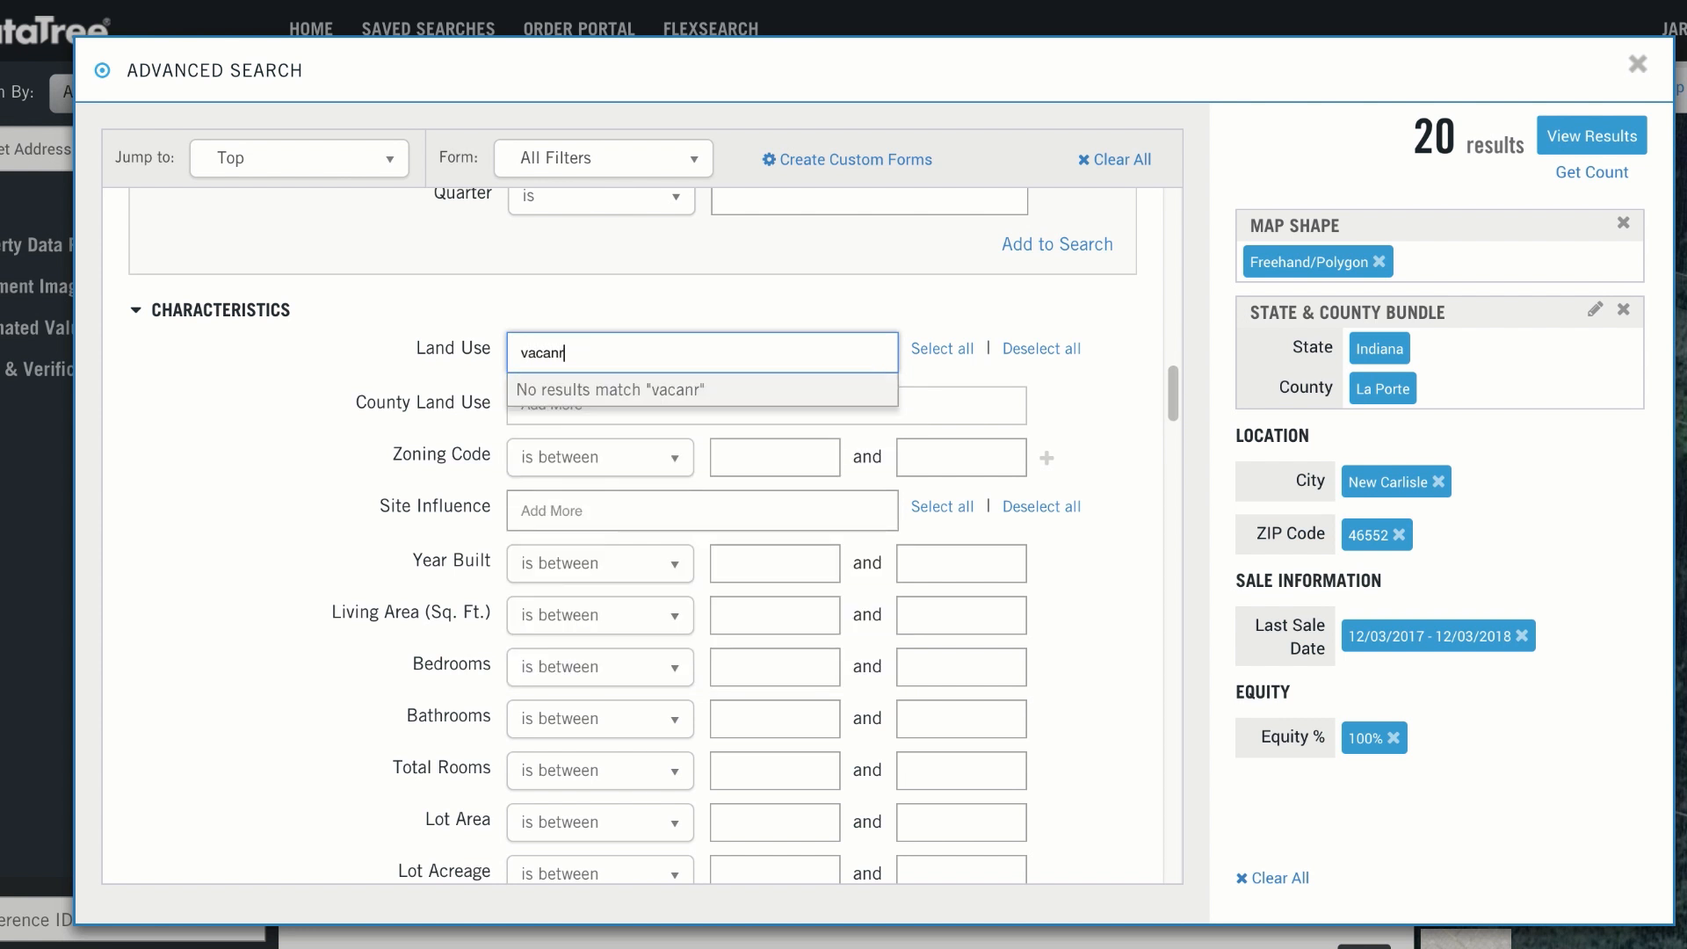
scroll(639, 475, "up", 1)
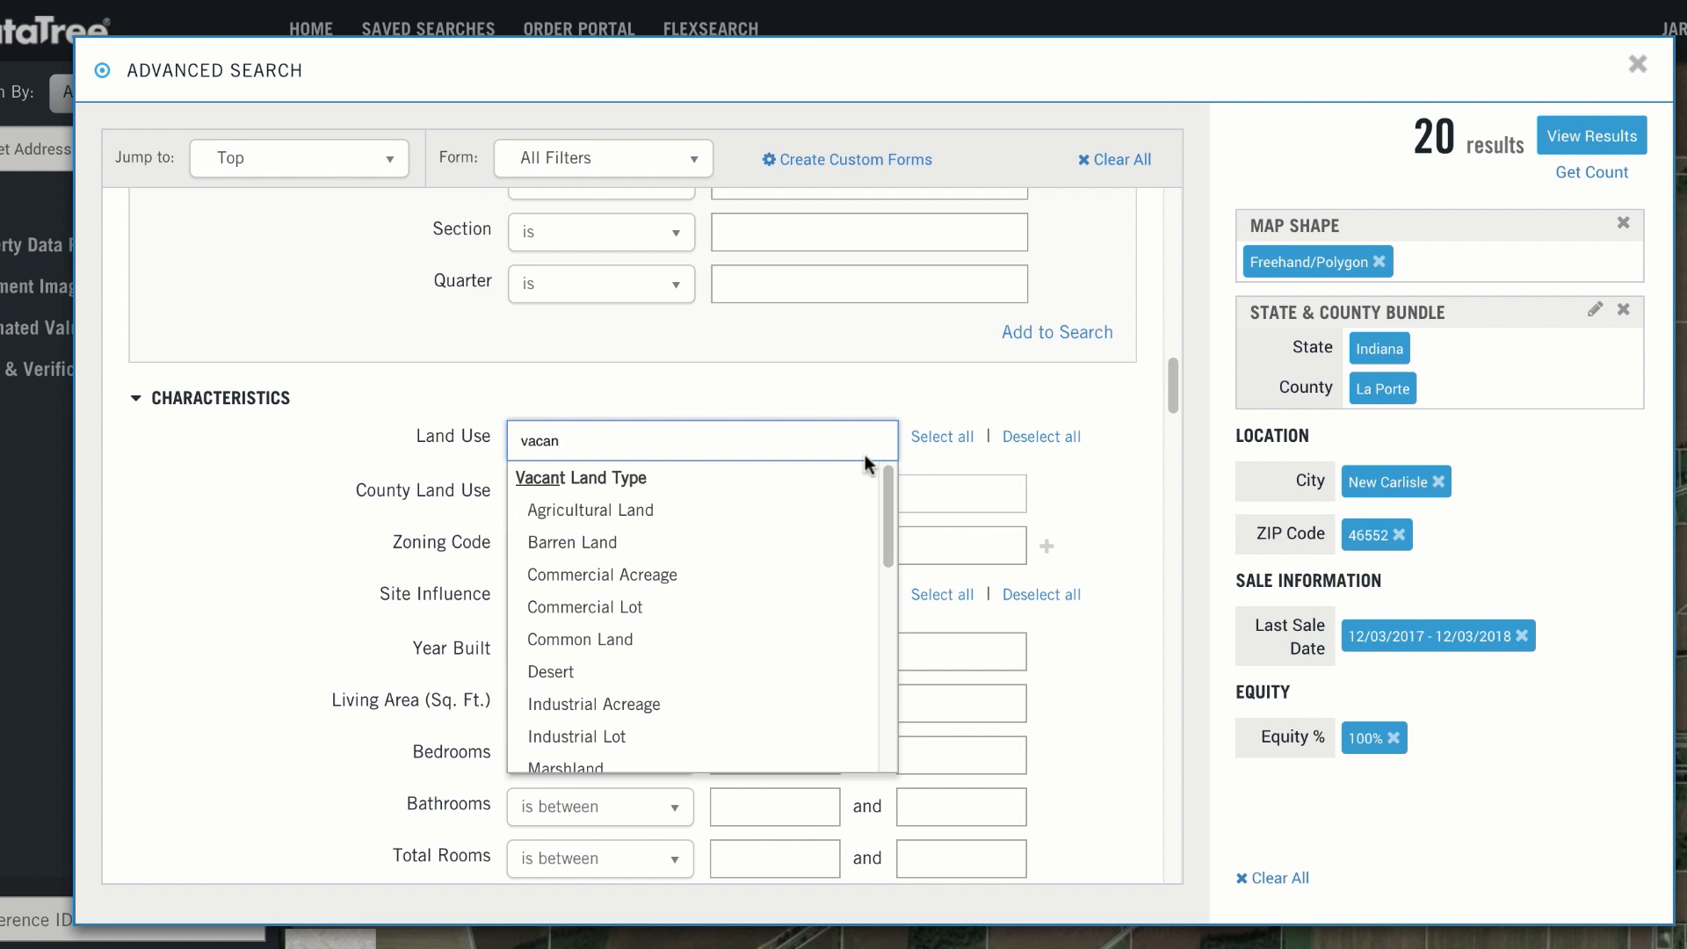
key("BackSpace")
key("BackSpace")
key("BackSpace")
key("BackSpace")
key("BackSpace")
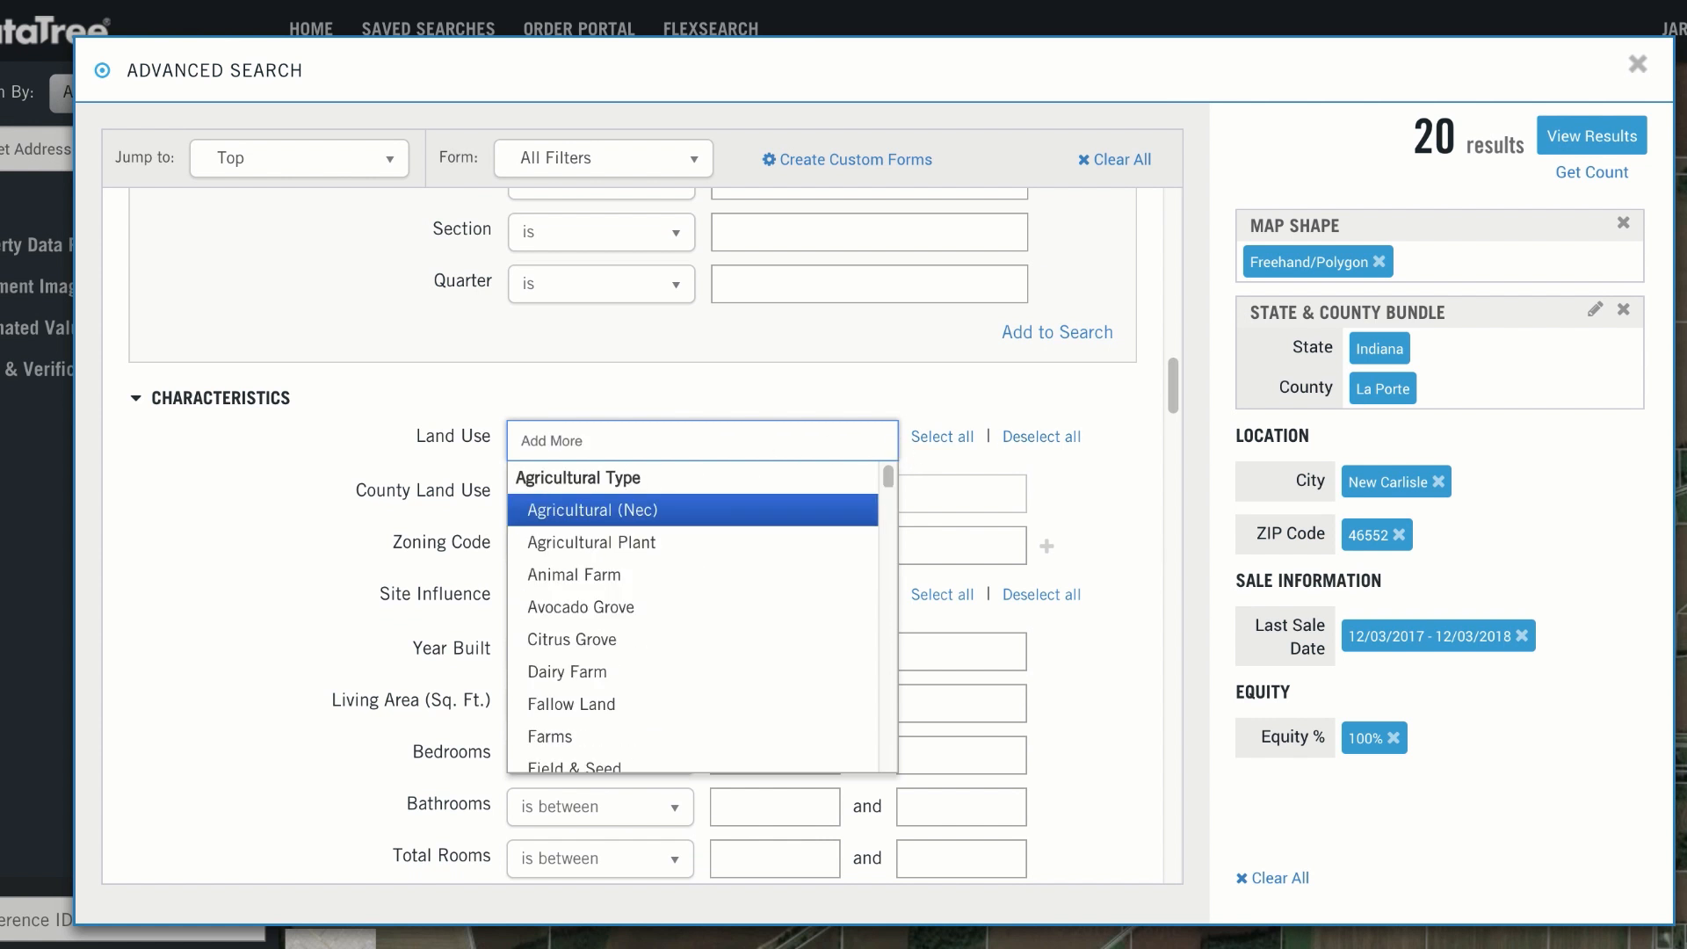
Step: View the results of the advanced search and look through the list of matching properties
left_click(1570, 149)
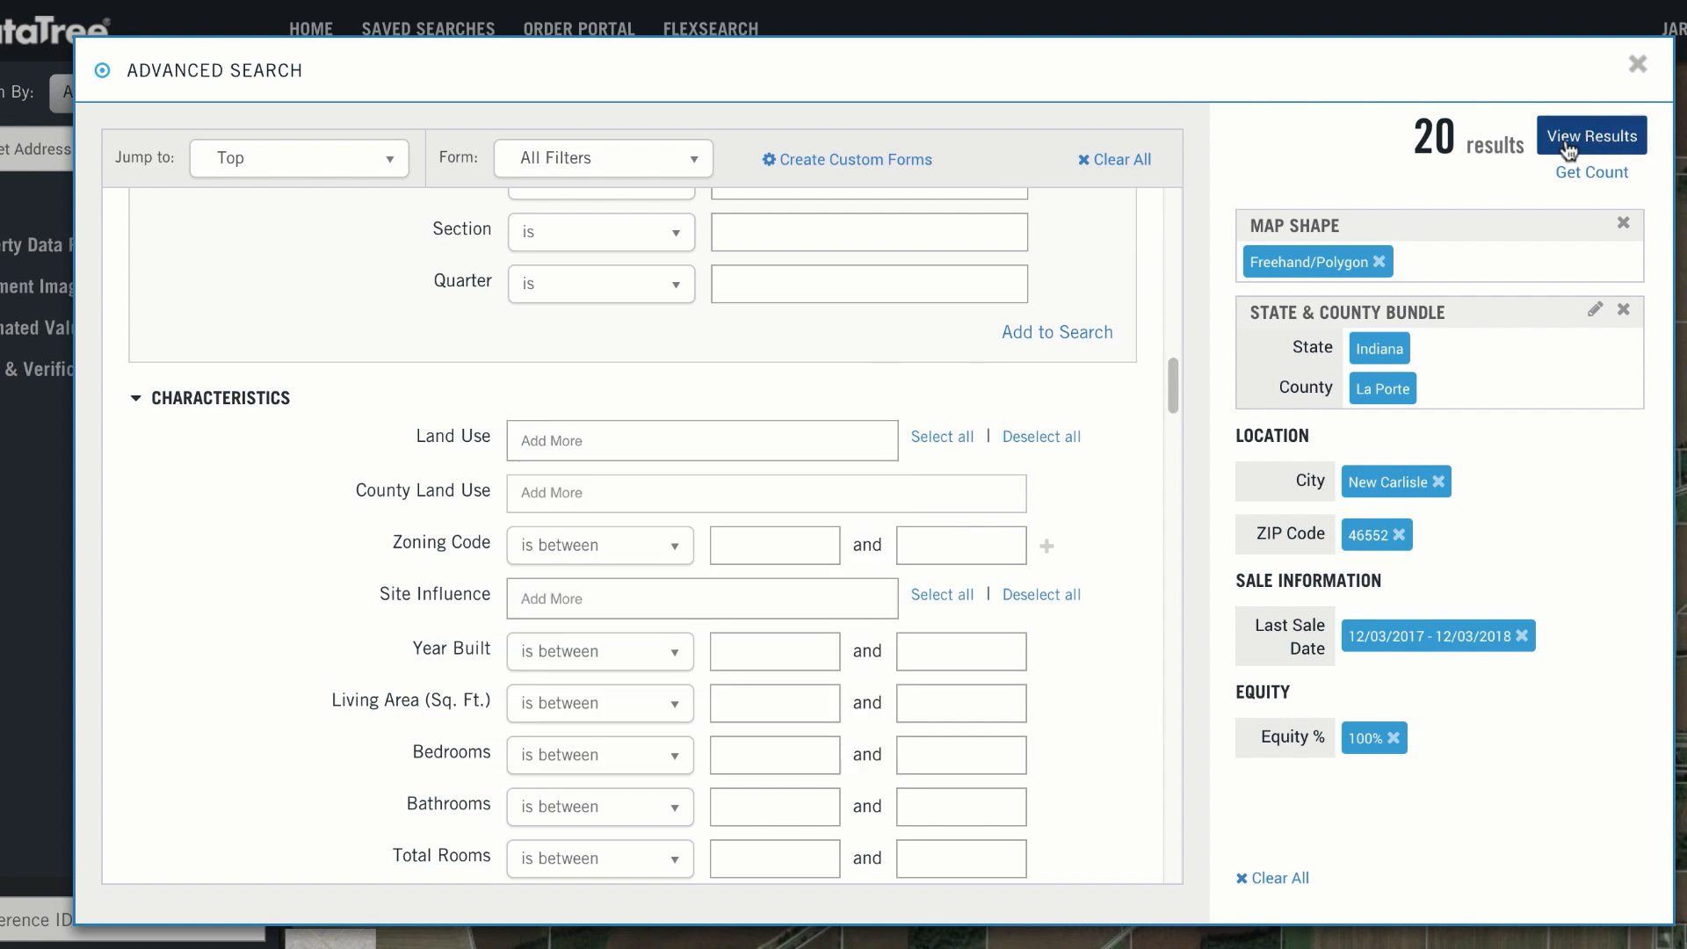
left_click(1569, 150)
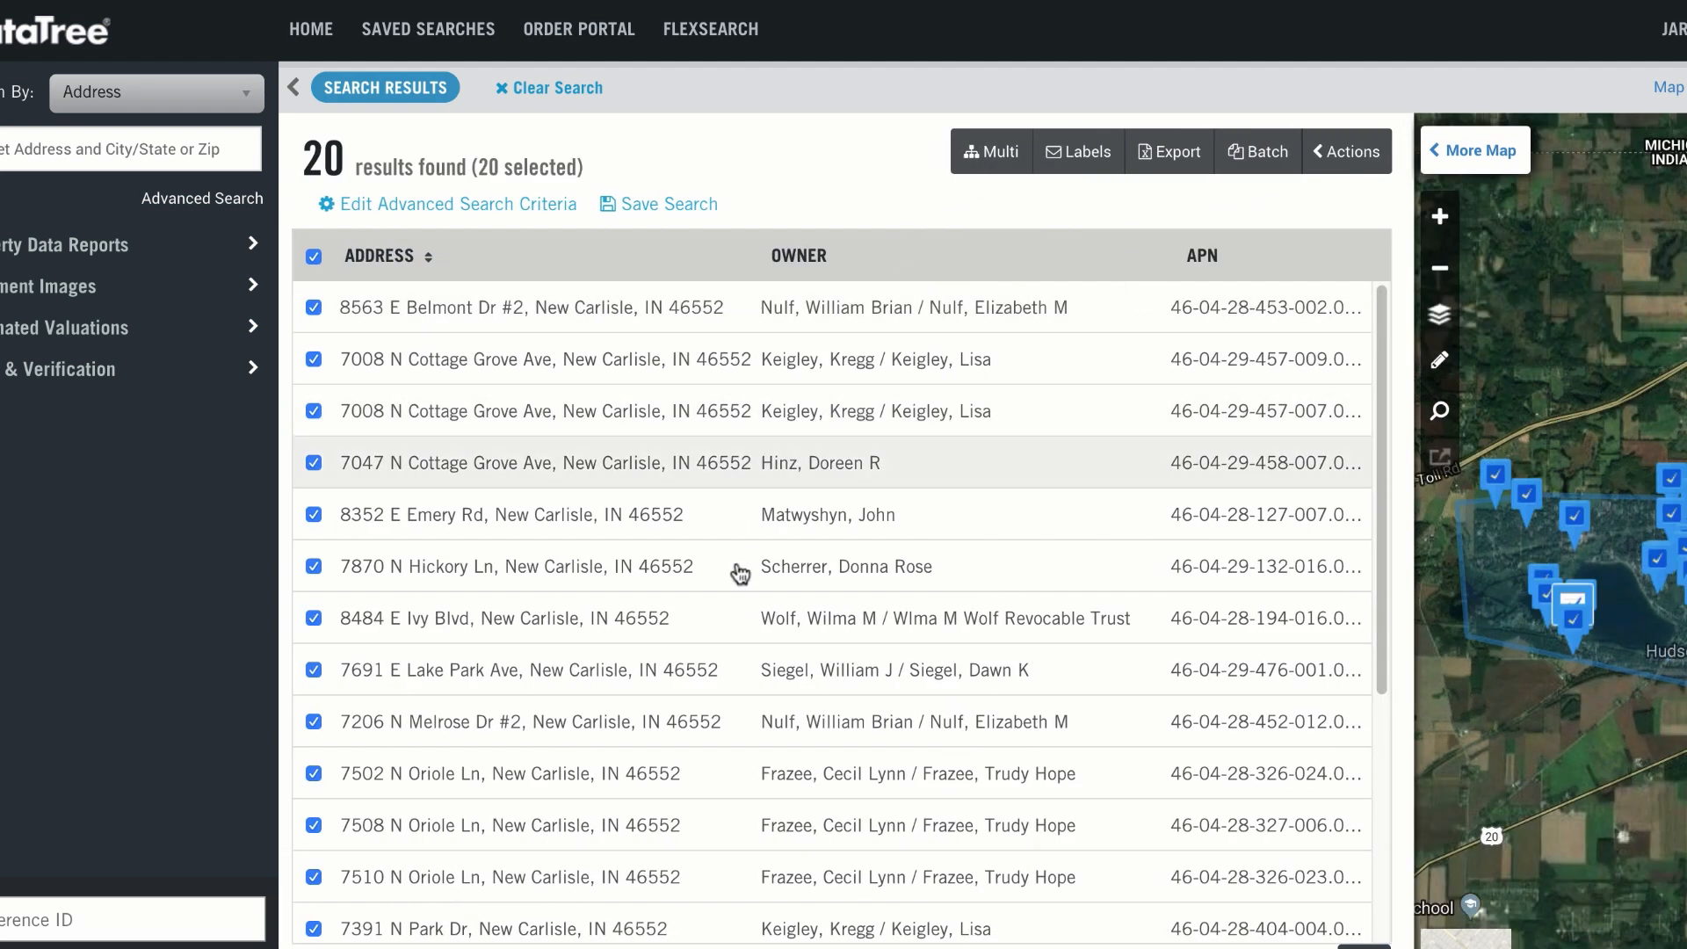
scroll(740, 573, "down", 4)
scroll(735, 583, "up", 4)
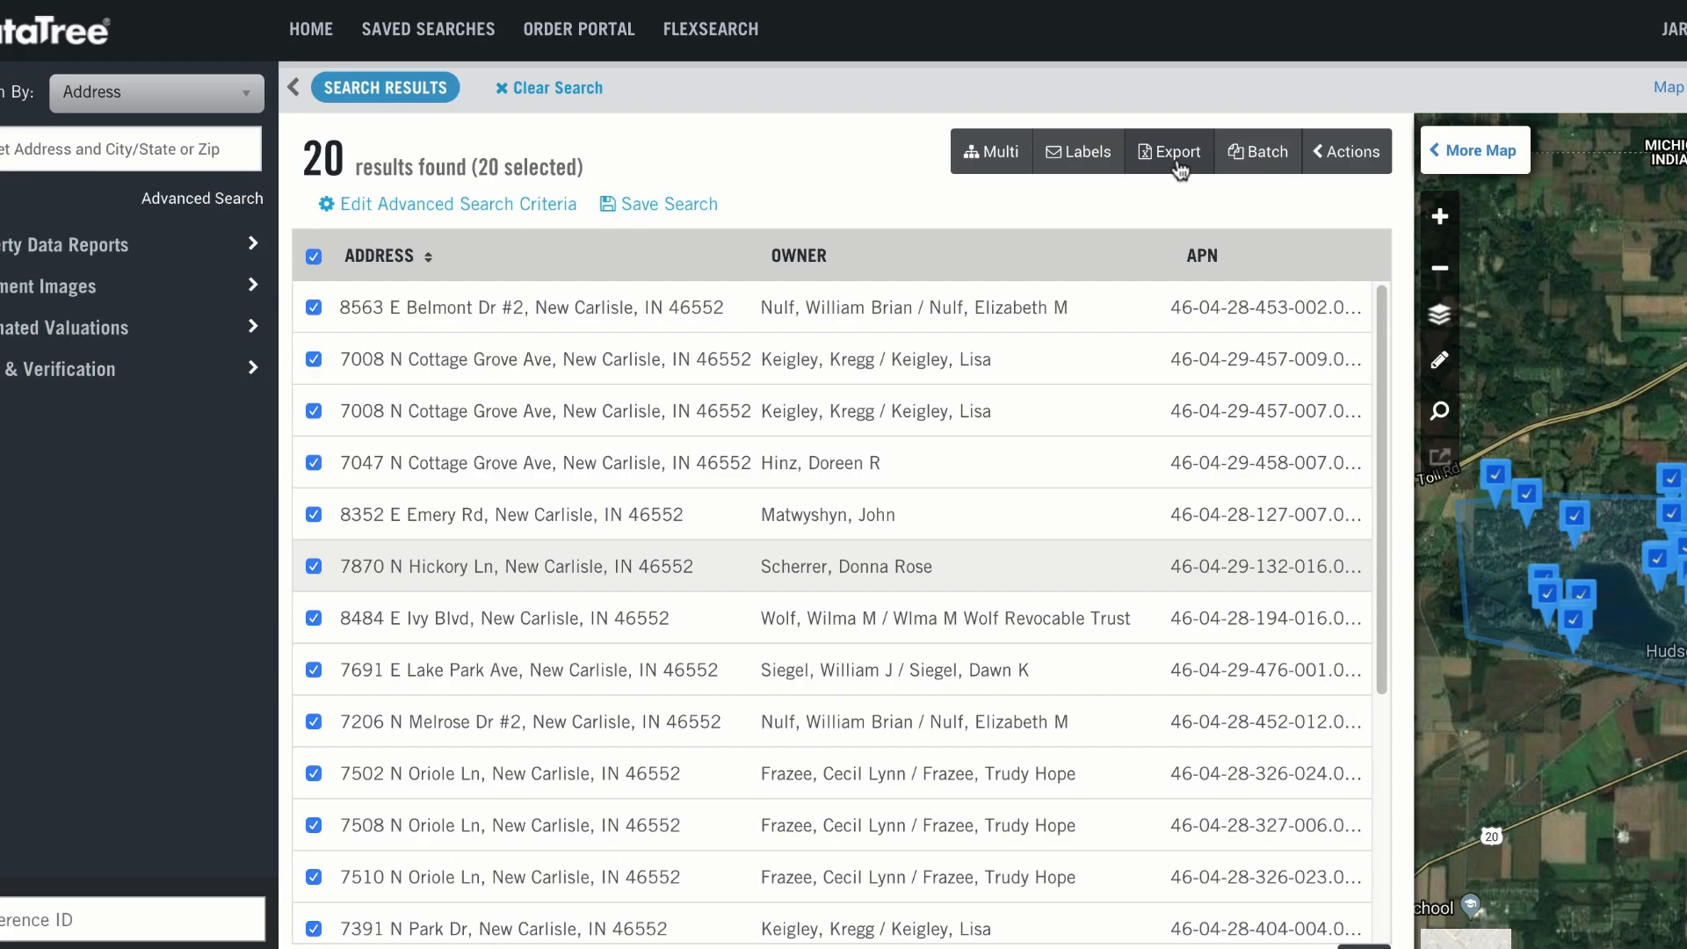
Step: Start an export order for the selected properties and choose the Mailing Label Export fields
left_click(1170, 152)
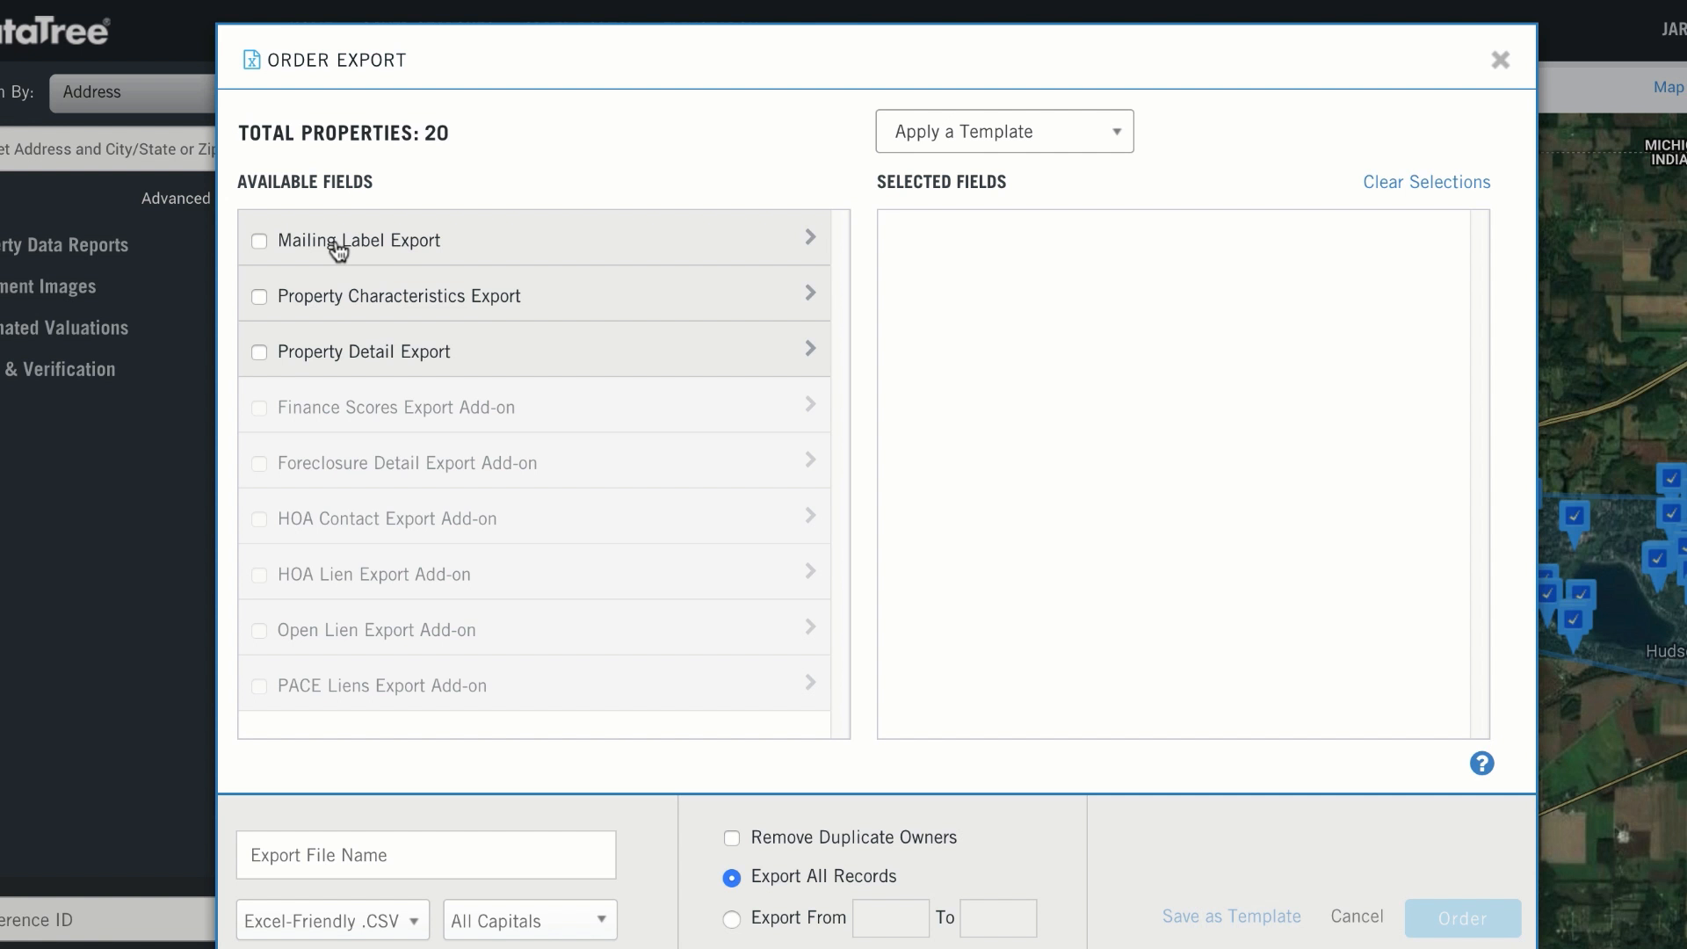
left_click(260, 242)
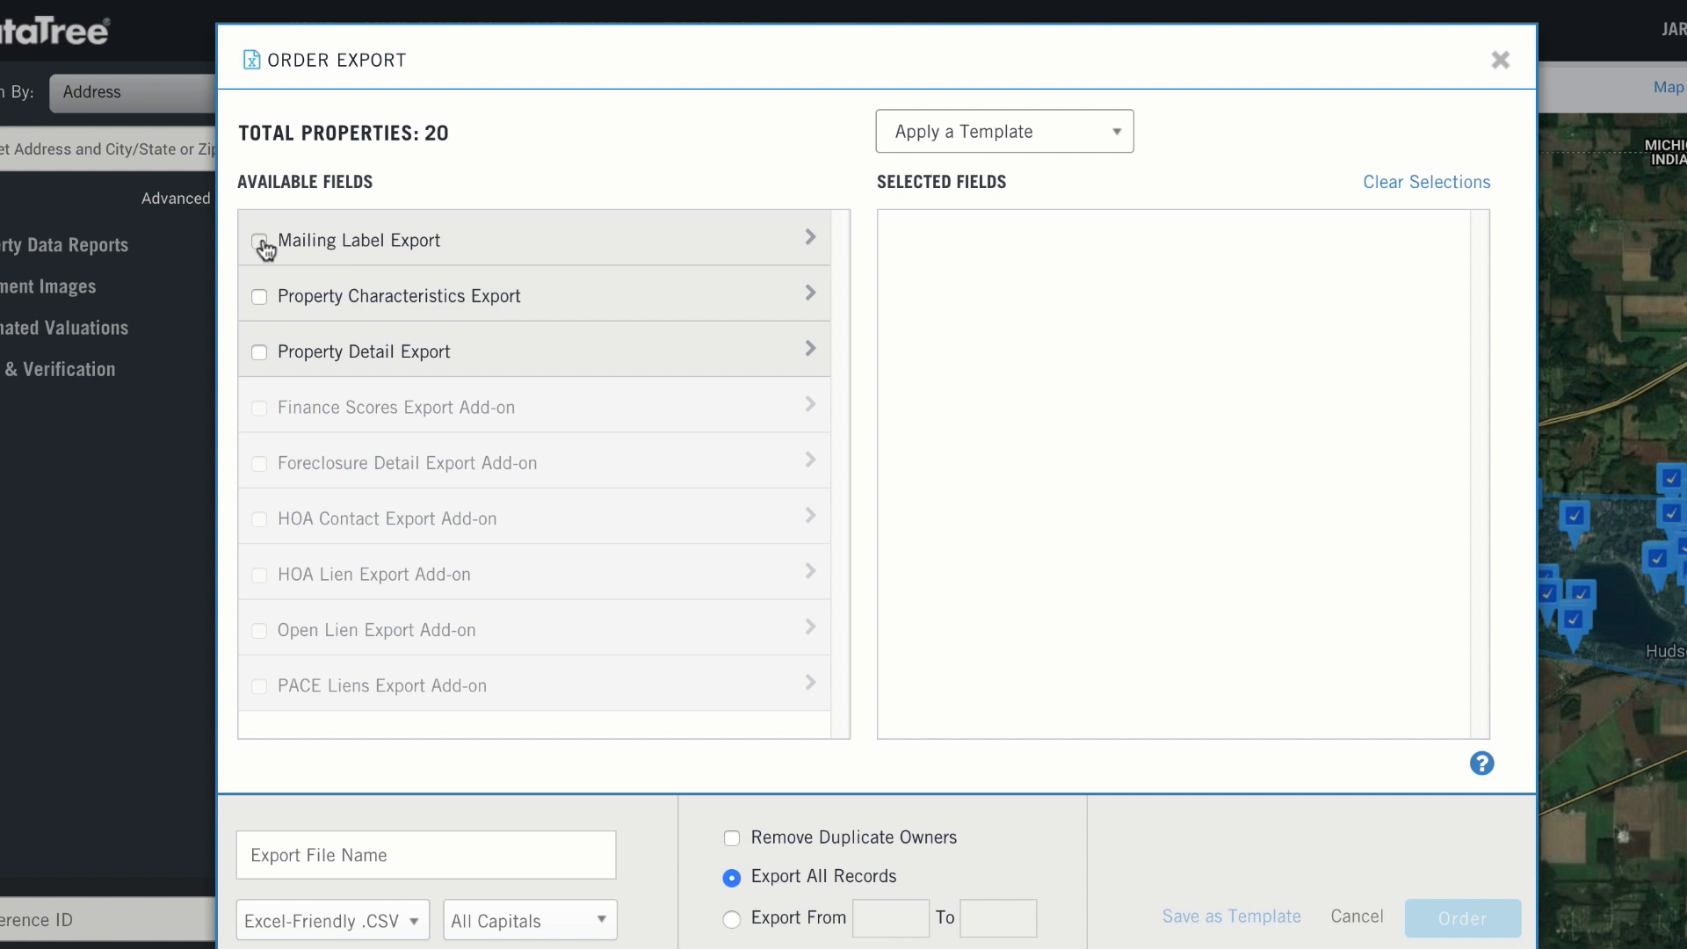